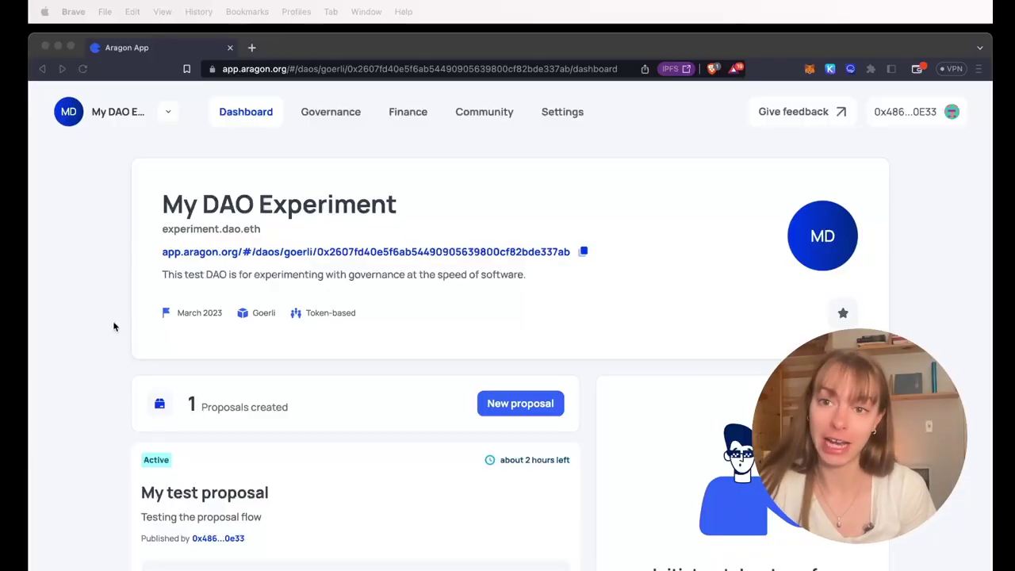
- Leave the My DAO Experiment dashboard for the Governance proposals list
left_click(406, 209)
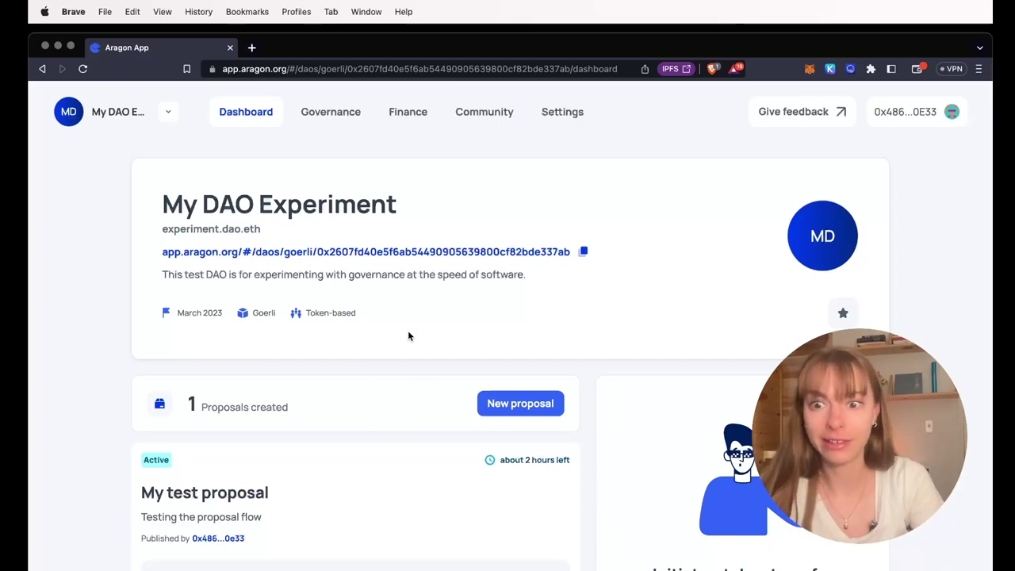
scroll(409, 336, "down", 1)
scroll(487, 344, "up", 1)
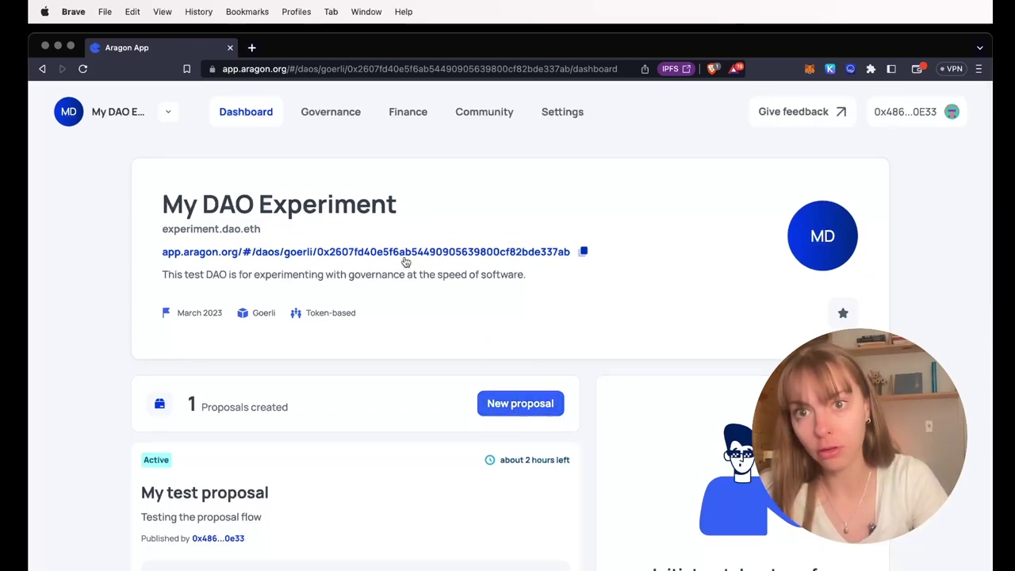
left_click(357, 107)
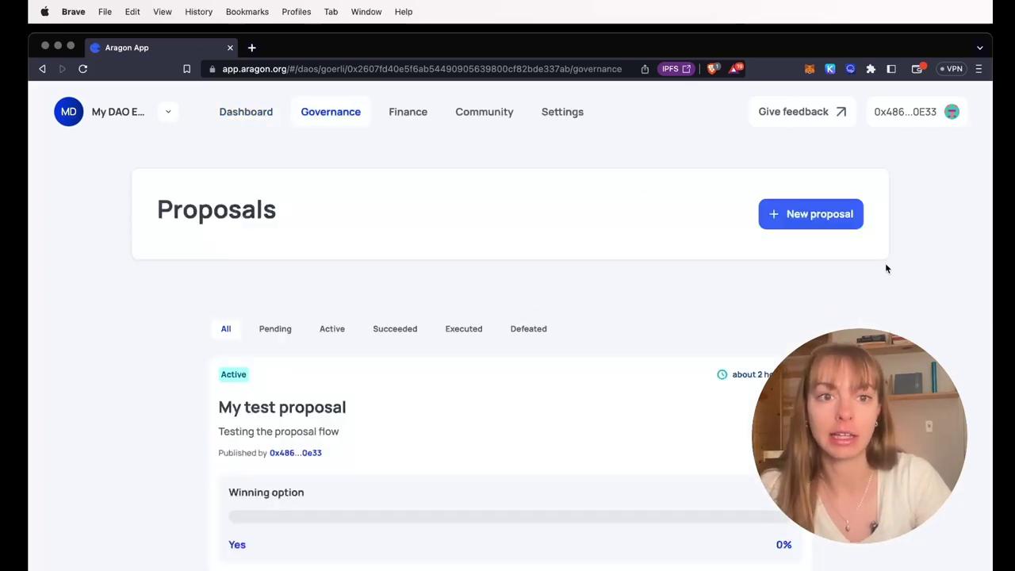
- Start a new proposal titled 'Video proposal' with summary 'Video proposal summary'
left_click(836, 214)
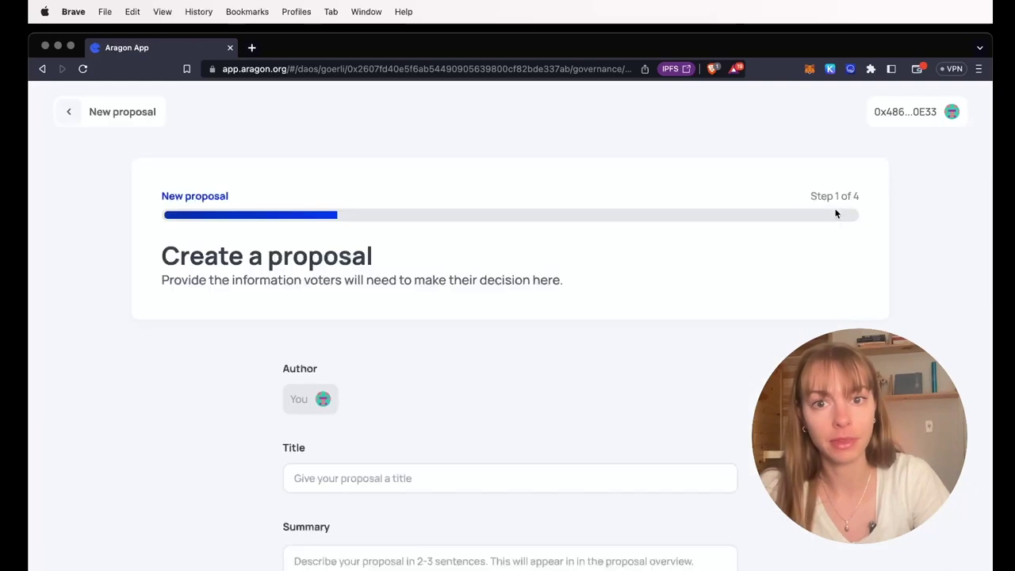
scroll(835, 213, "down", 1)
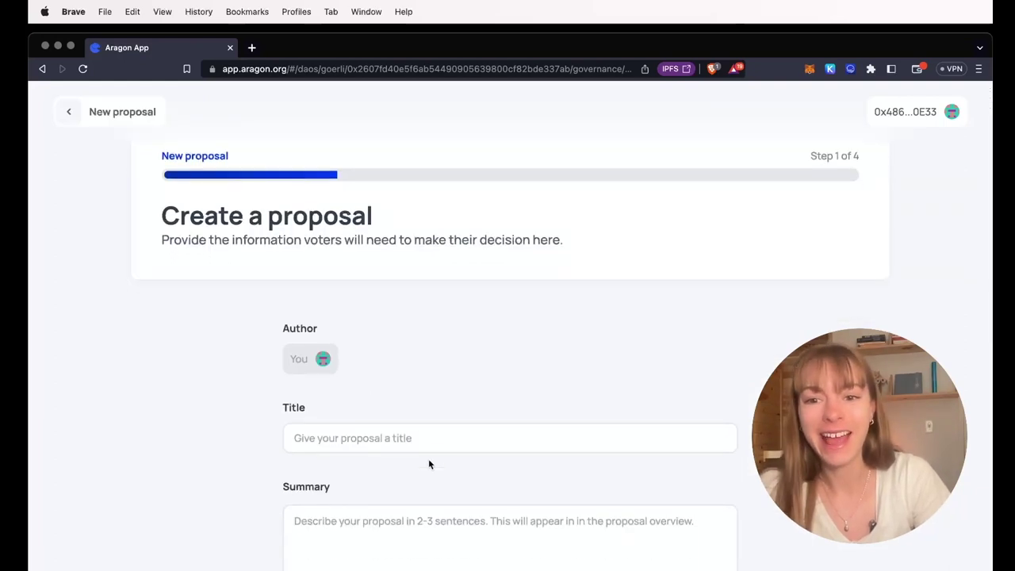
left_click(420, 434)
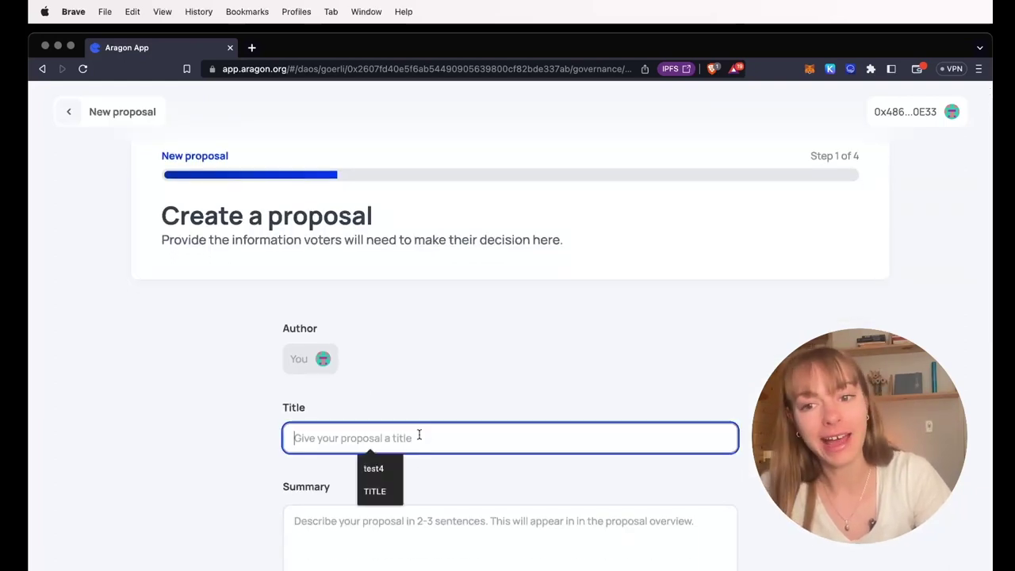
type("Video")
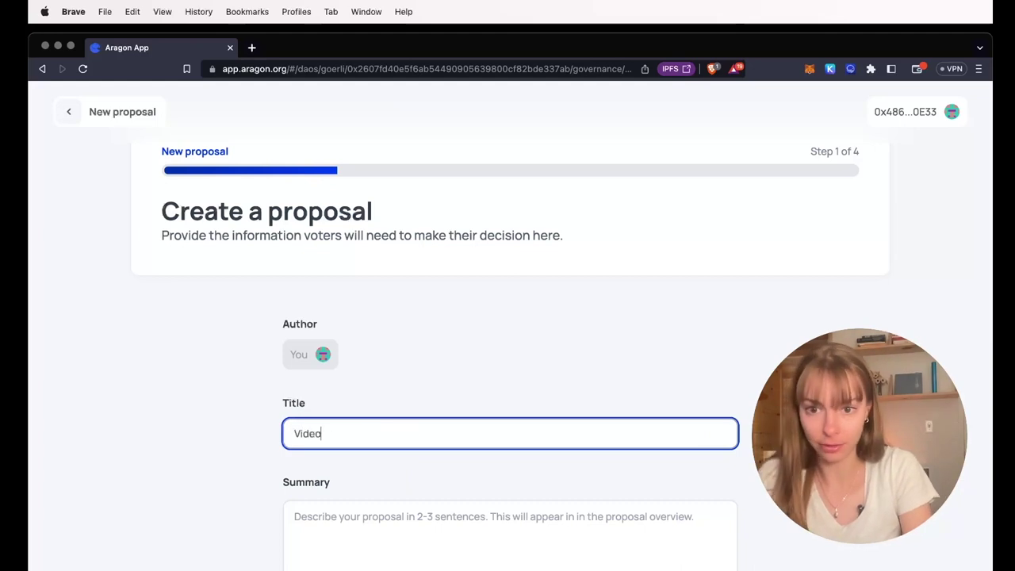
type(" proposal")
scroll(396, 445, "down", 3)
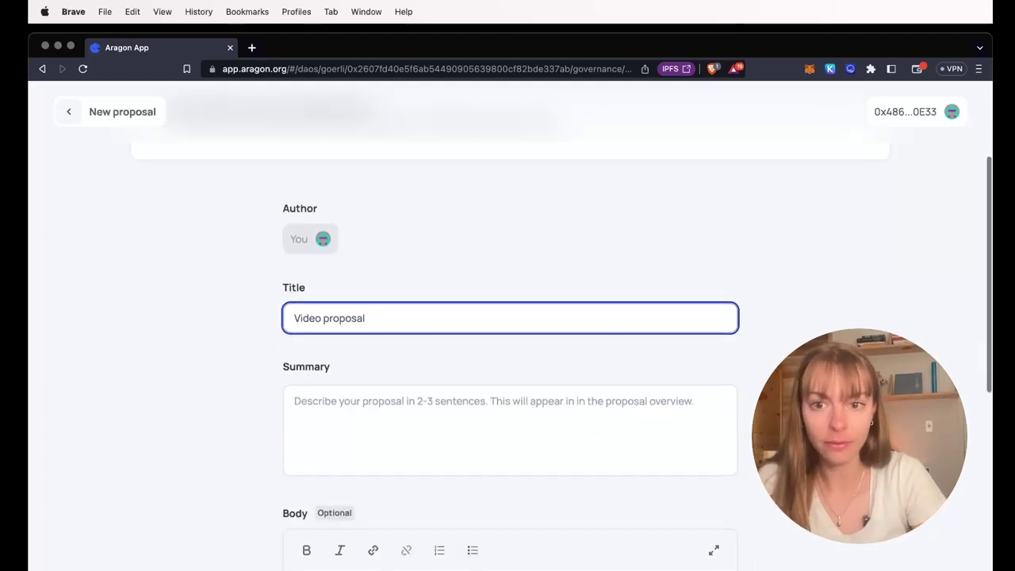
left_click(396, 446)
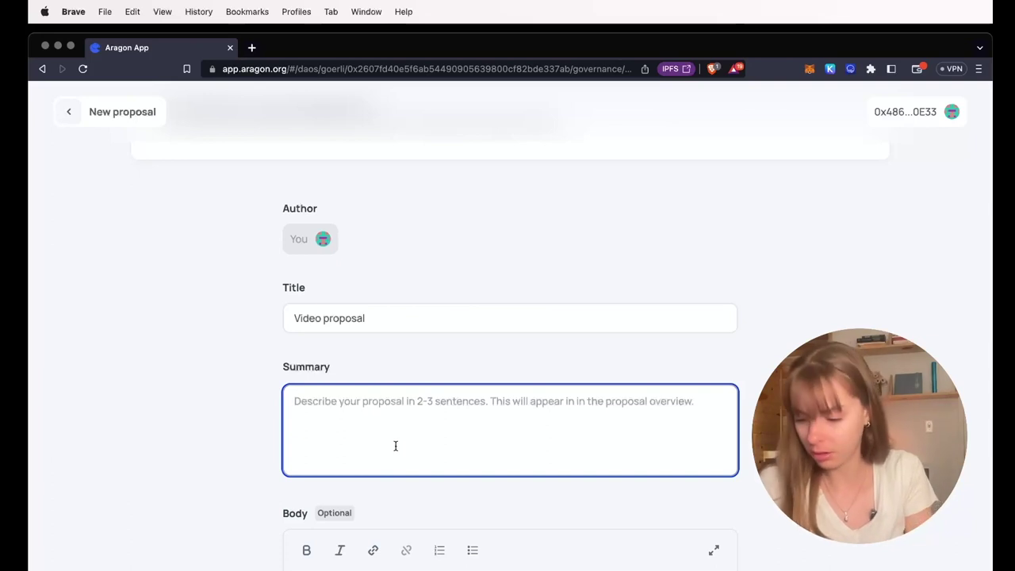
type("Video proposal s")
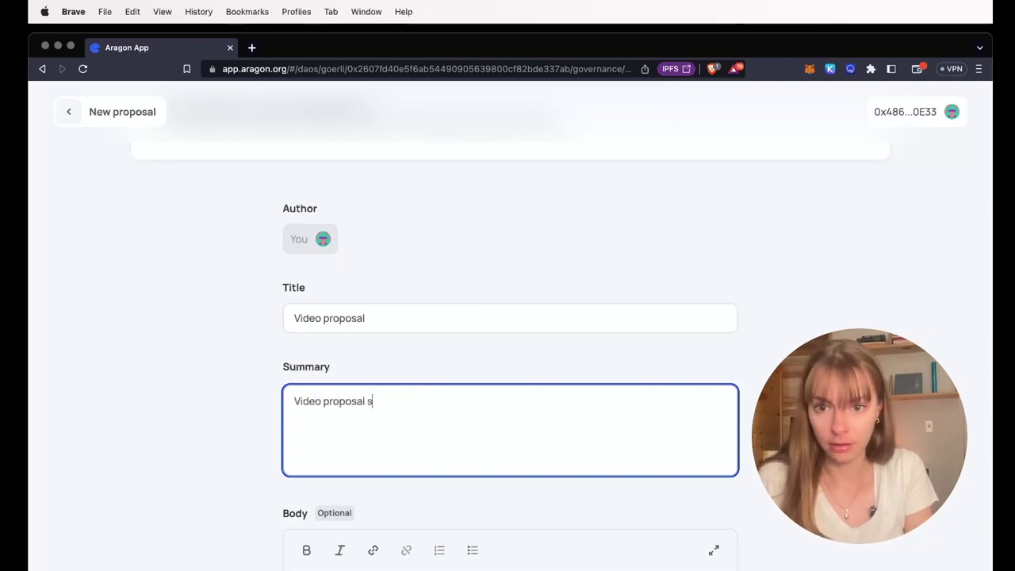
type("ummary")
- Enter 'Video' as the proposal body and continue to step 2, Initiate the vote
scroll(407, 543, "down", 2)
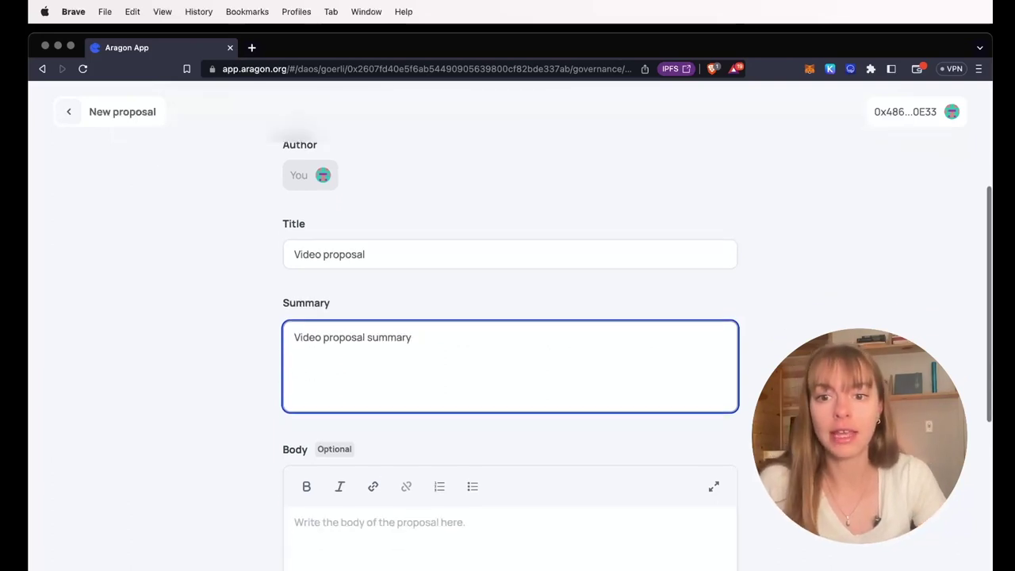
left_click(407, 543)
scroll(407, 543, "down", 2)
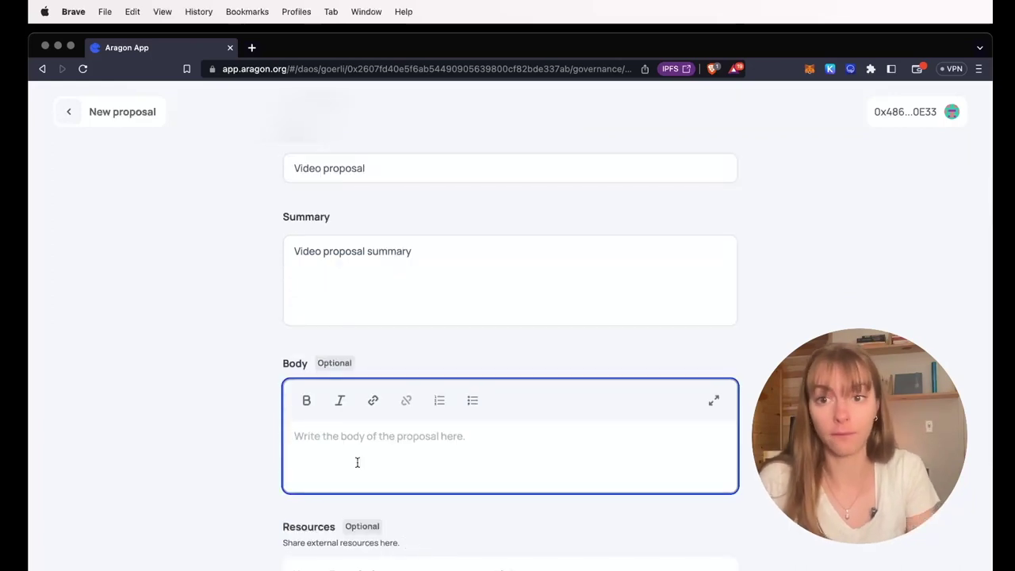
type("Video")
scroll(356, 462, "down", 1)
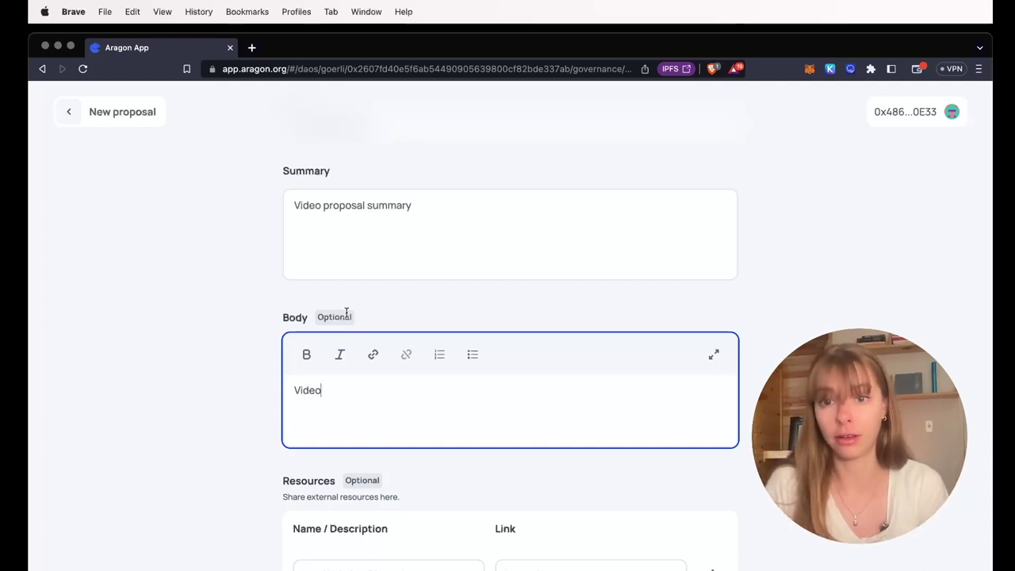
scroll(346, 315, "down", 4)
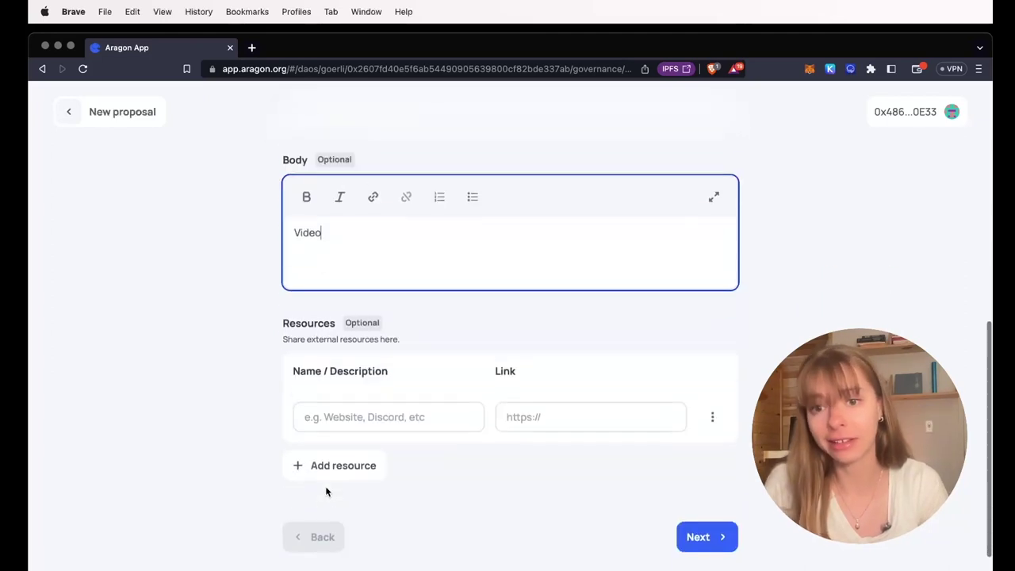
scroll(327, 490, "down", 1)
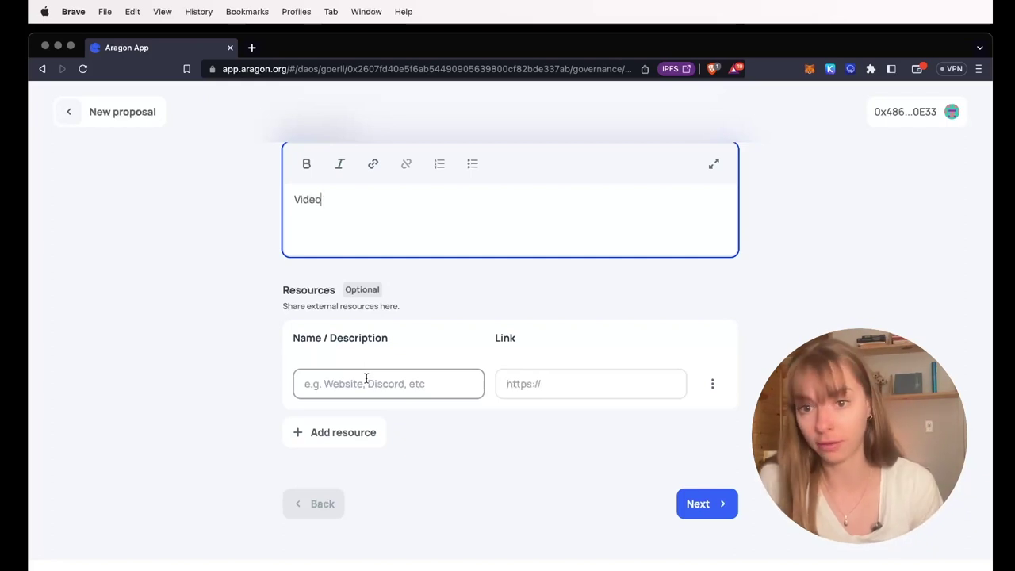
scroll(366, 379, "down", 1)
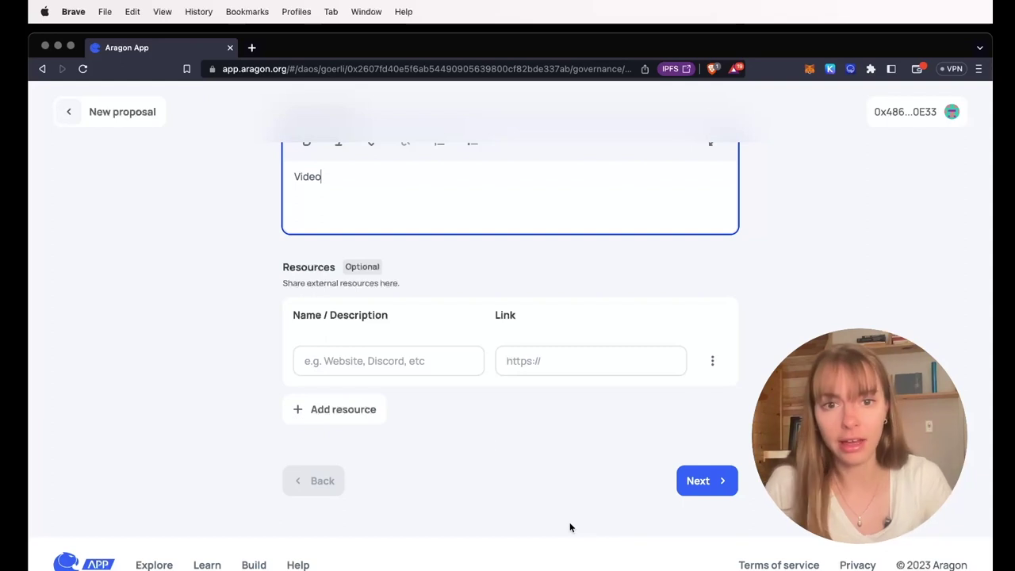
scroll(454, 378, "up", 1)
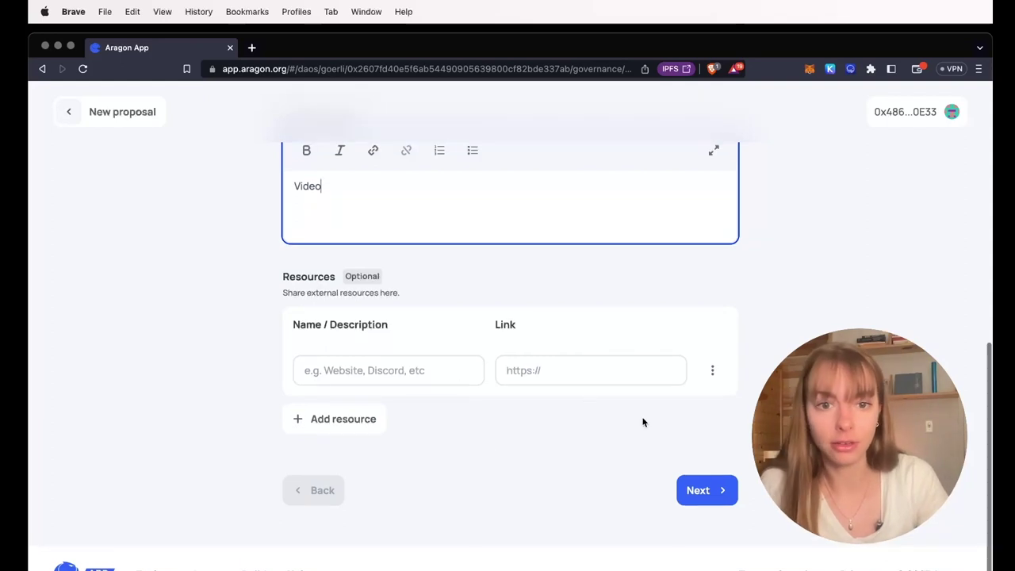
left_click(722, 489)
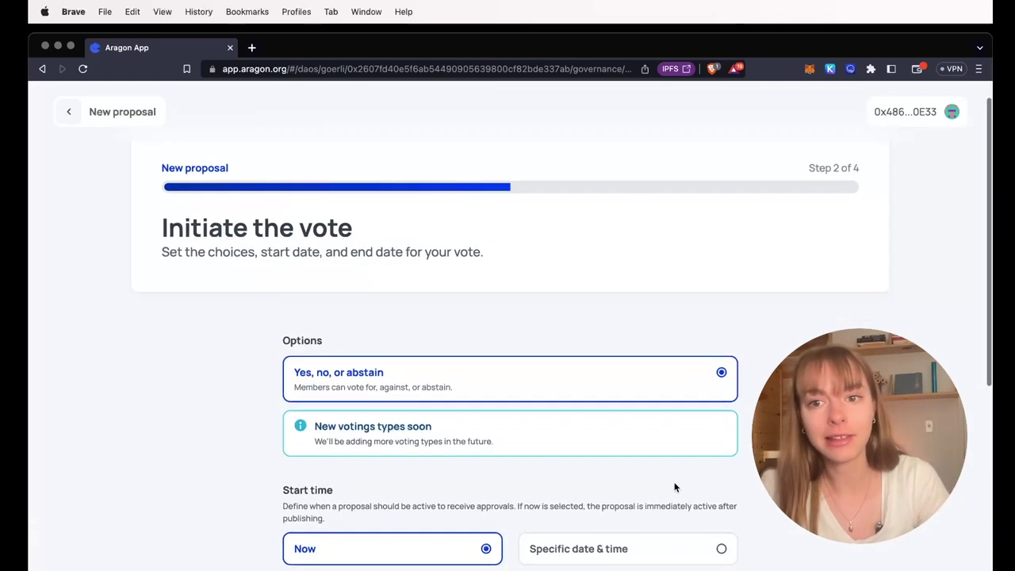
- Switch the vote End date to Duration and raise it from 1 to 2 days
scroll(674, 486, "down", 3)
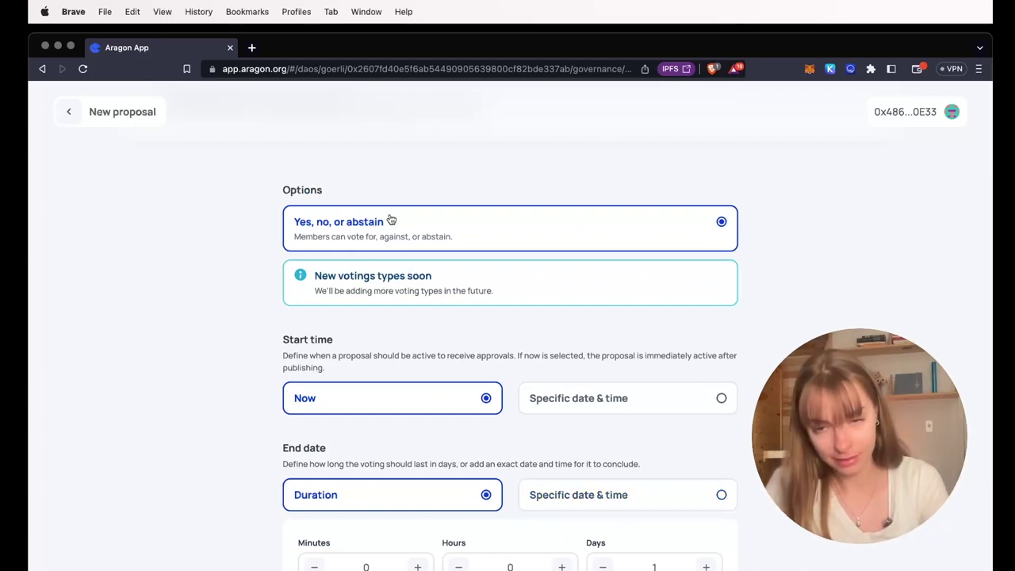
scroll(366, 308, "down", 2)
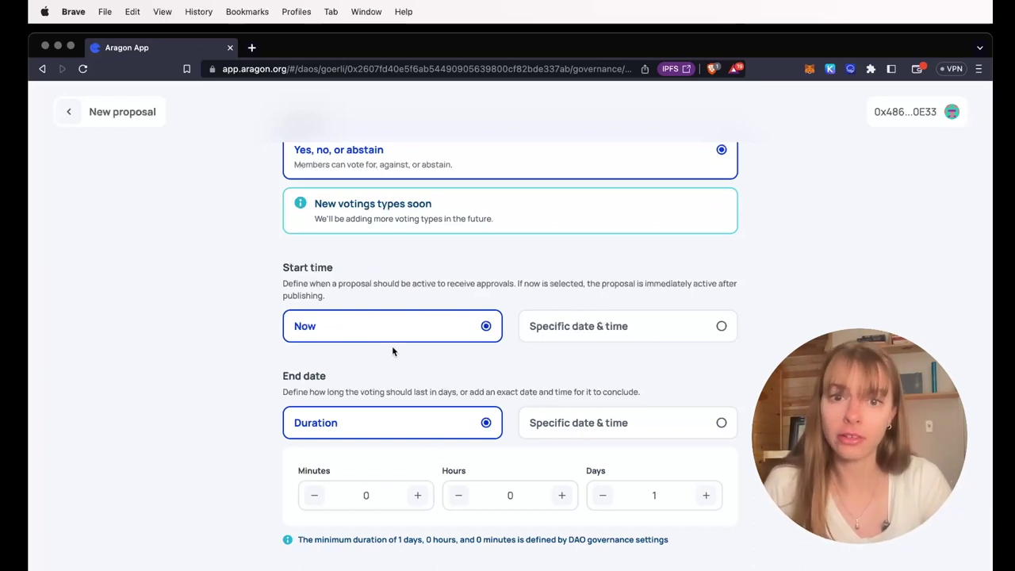
scroll(401, 317, "down", 1)
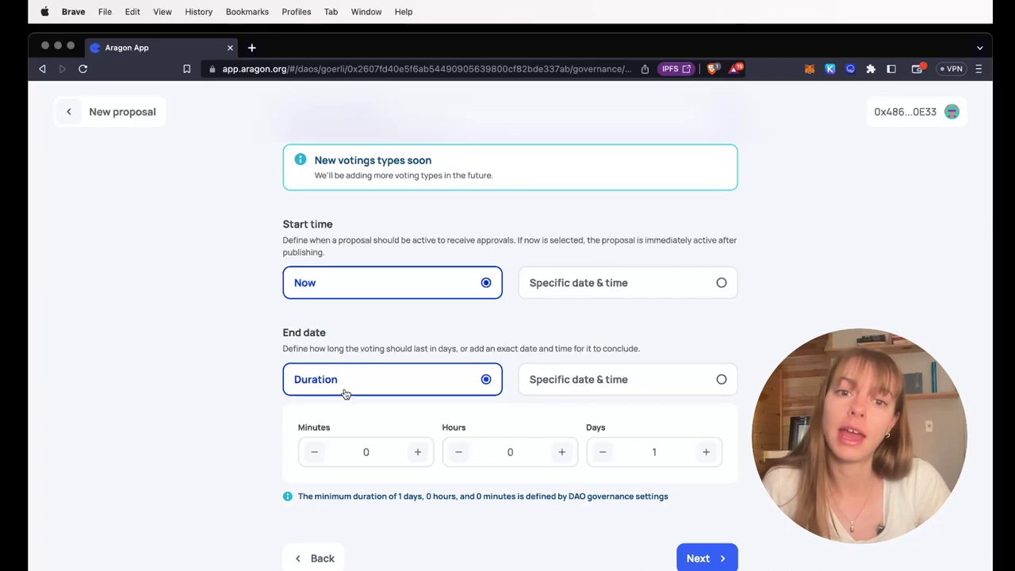
scroll(584, 394, "down", 2)
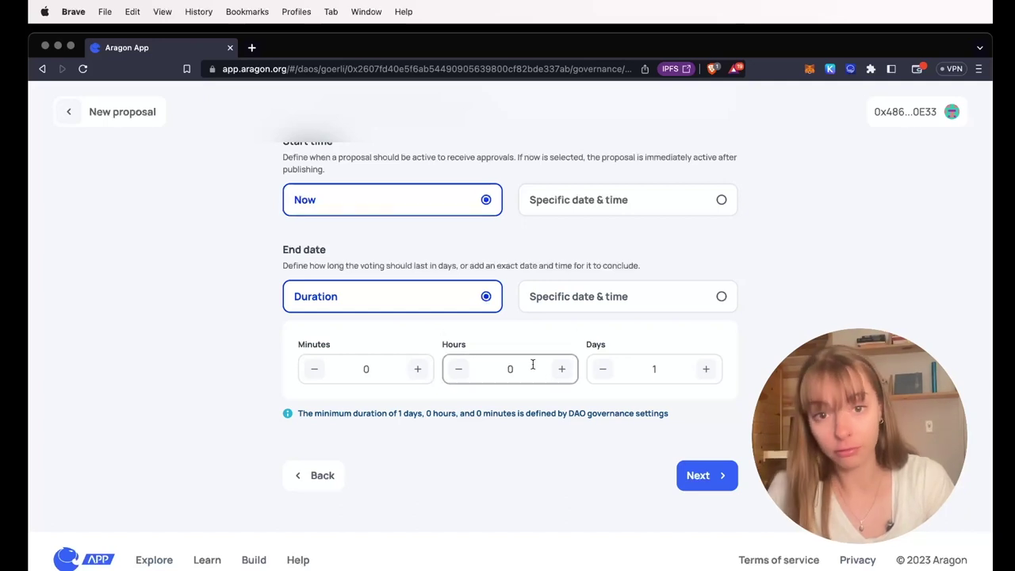
left_click(630, 303)
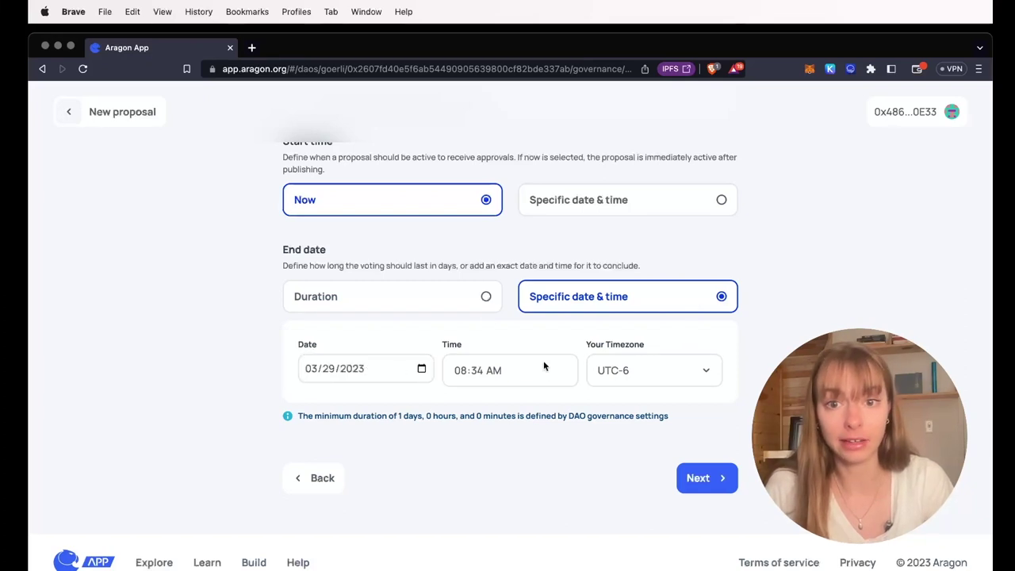
left_click(479, 295)
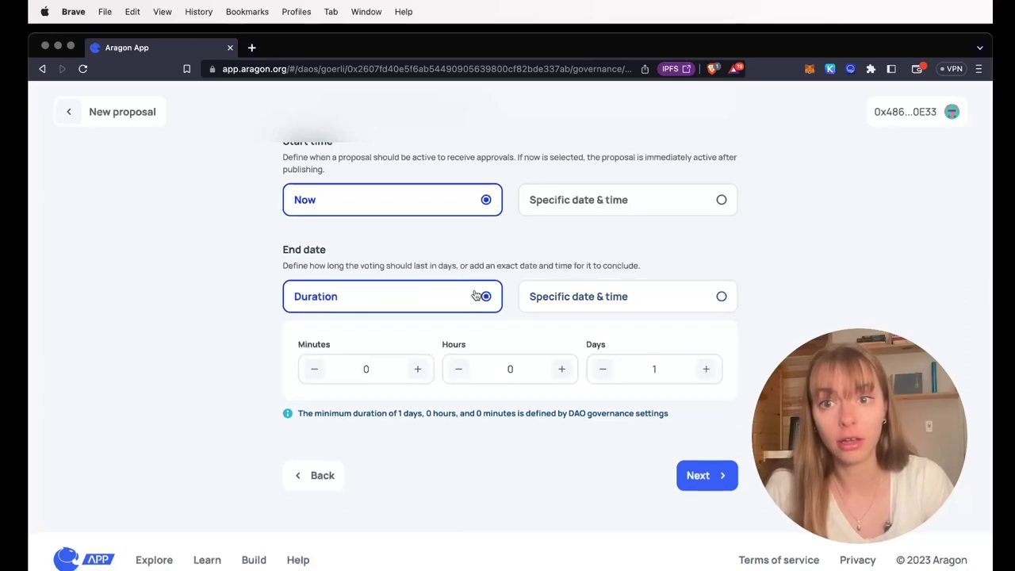
left_click(706, 368)
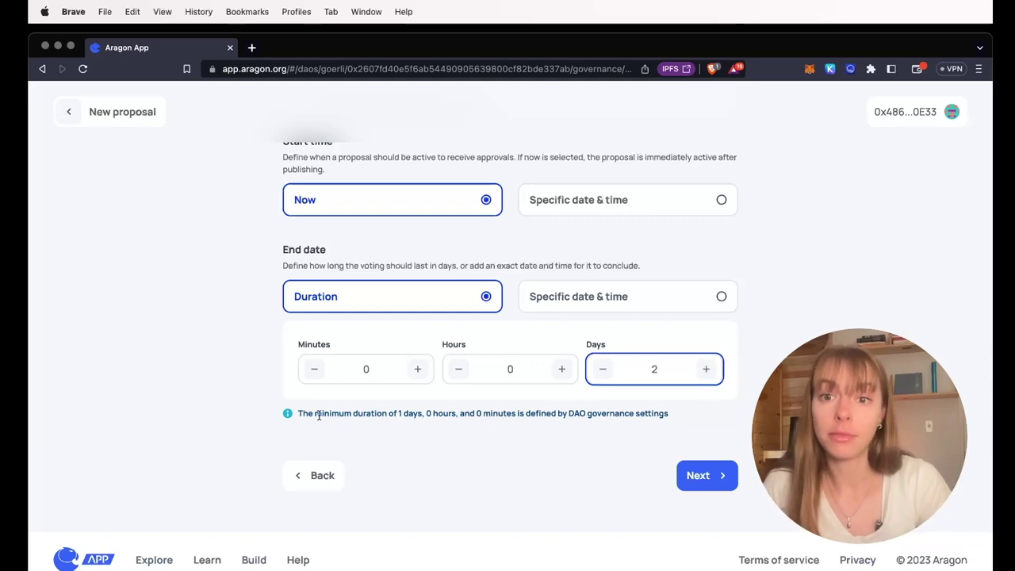
left_click_drag(319, 415, 421, 409)
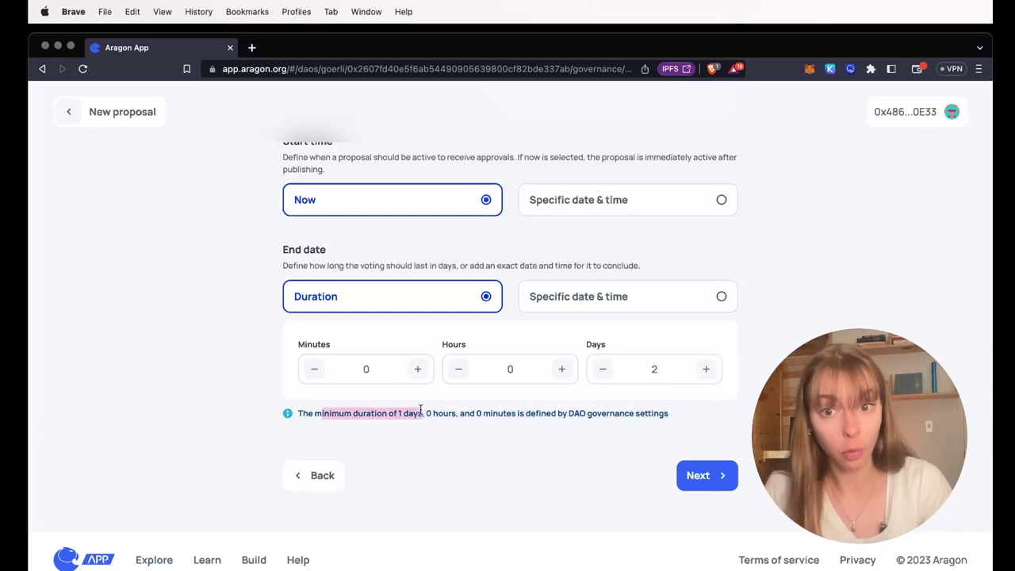
left_click(454, 458)
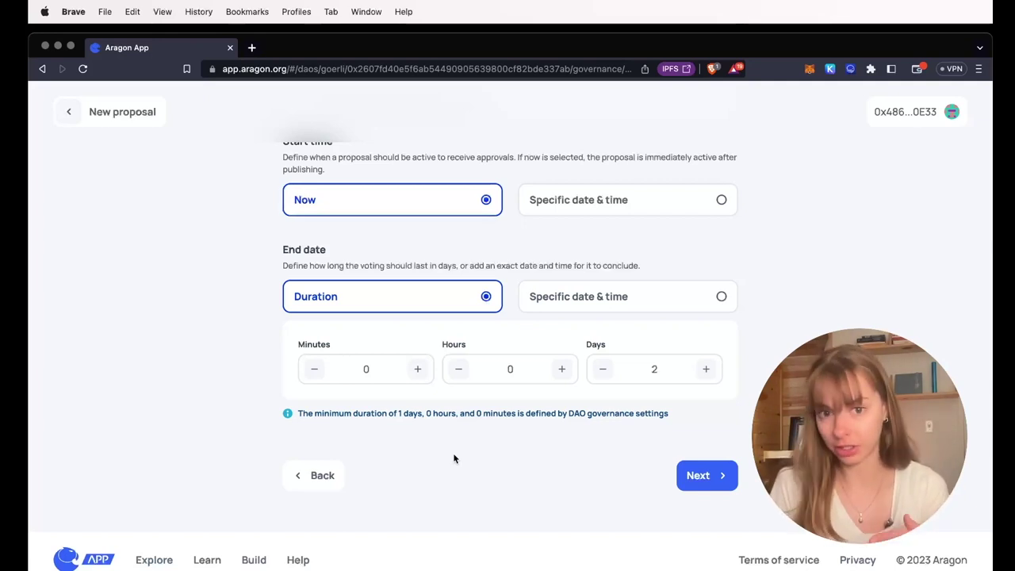
- Advance to step 3, Set actions, and bring up the Add action choices
left_click(696, 475)
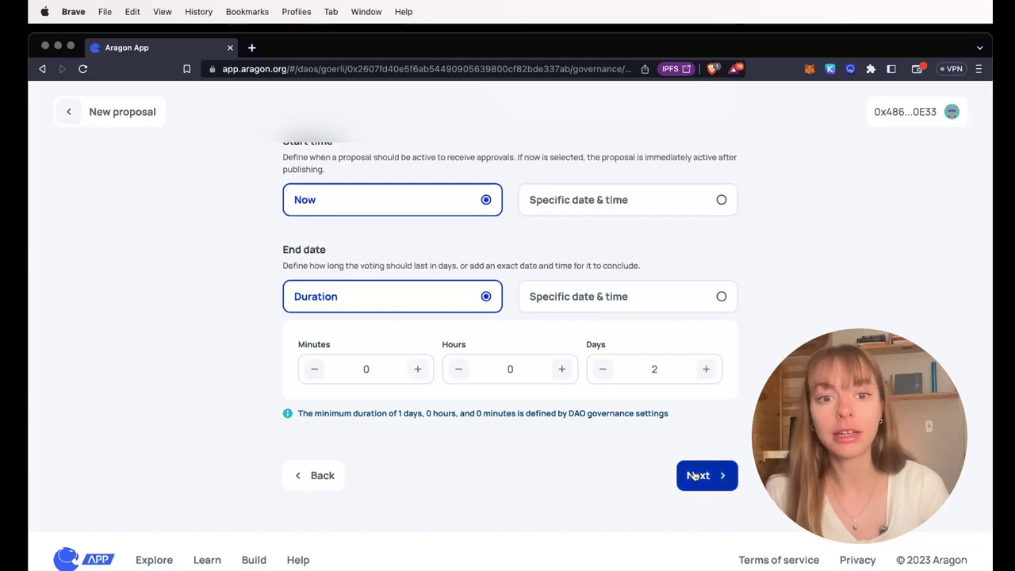
scroll(693, 474, "down", 3)
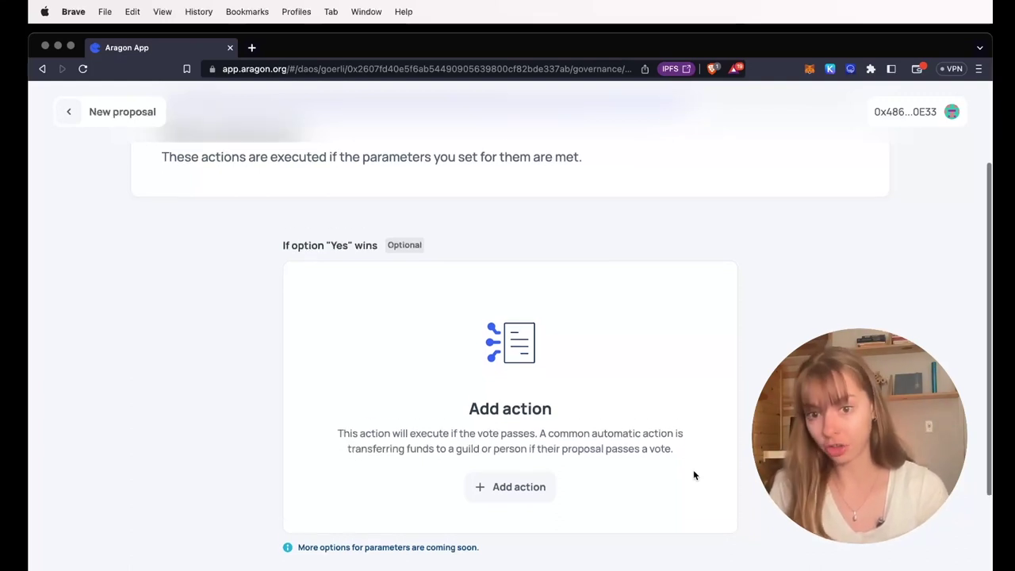
scroll(693, 474, "down", 1)
left_click(488, 480)
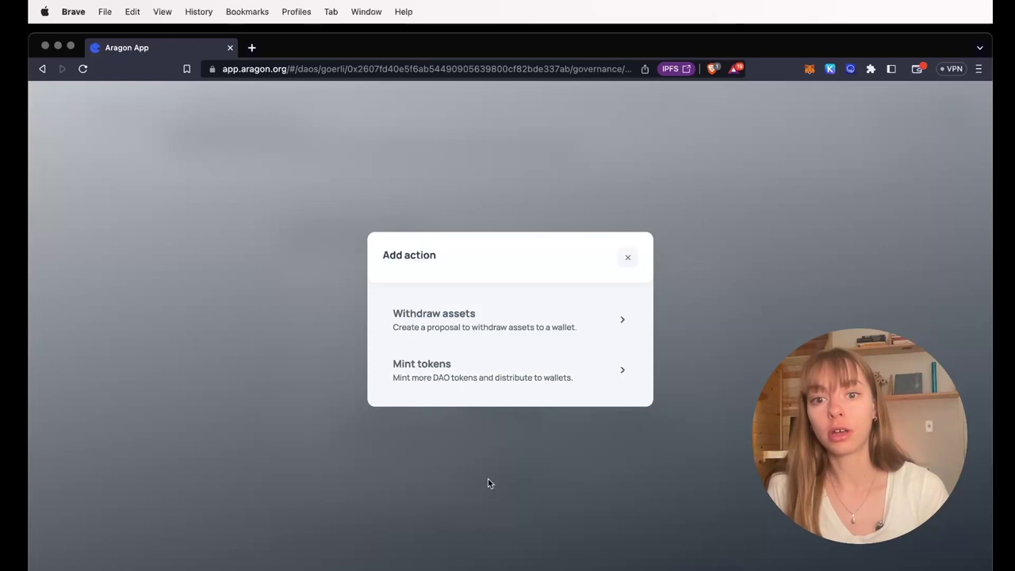
- Add a Withdraw assets action, then remove the entire action again
left_click(483, 313)
scroll(479, 317, "up", 2)
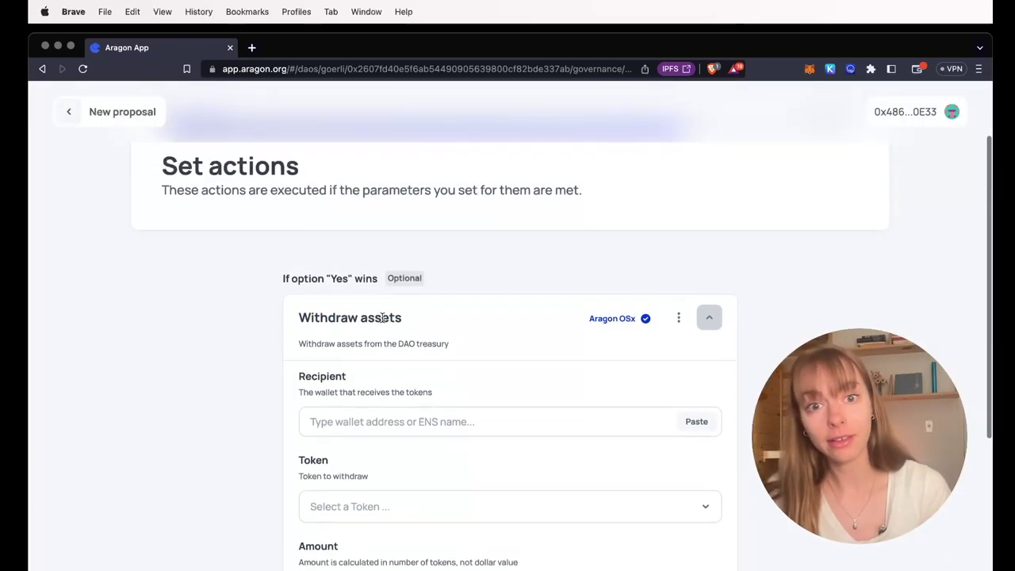
scroll(491, 420, "down", 3)
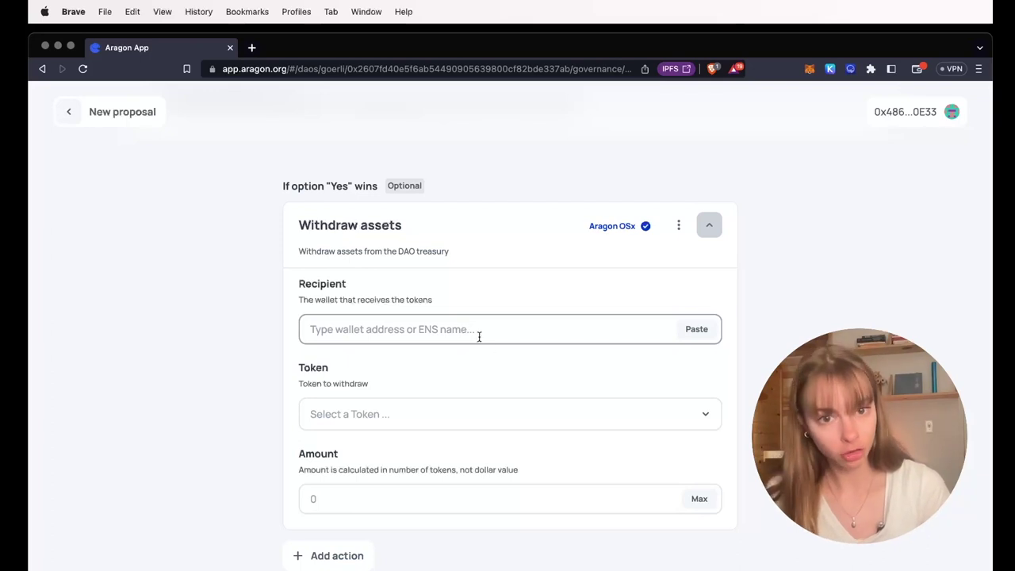
scroll(483, 341, "down", 1)
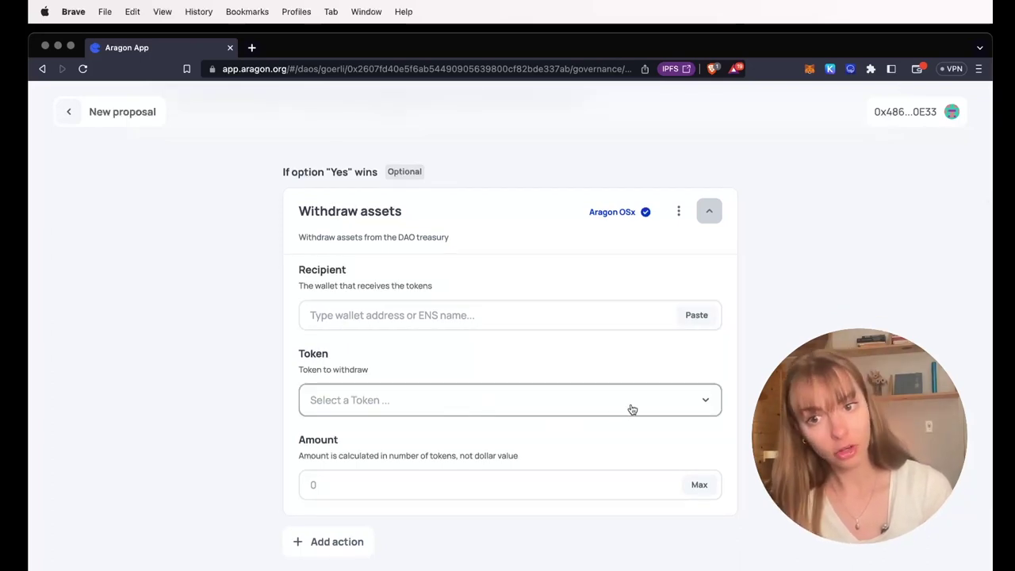
scroll(631, 409, "down", 2)
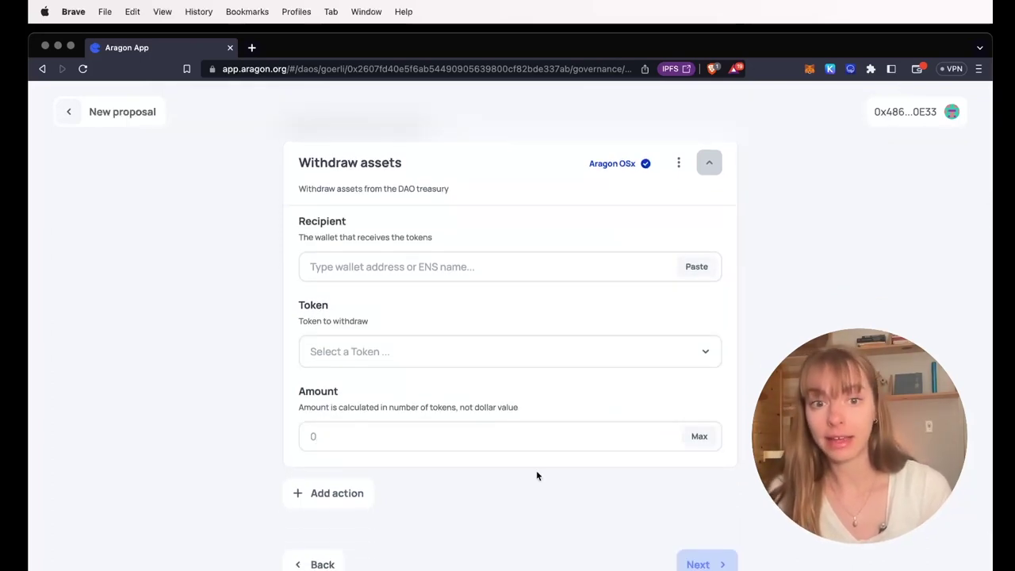
scroll(536, 474, "up", 7)
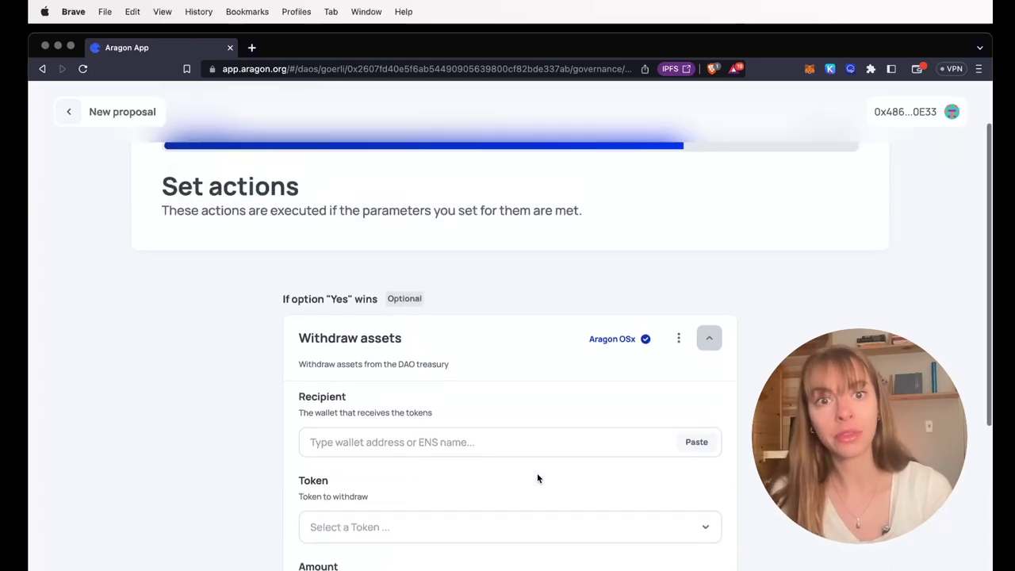
left_click(677, 341)
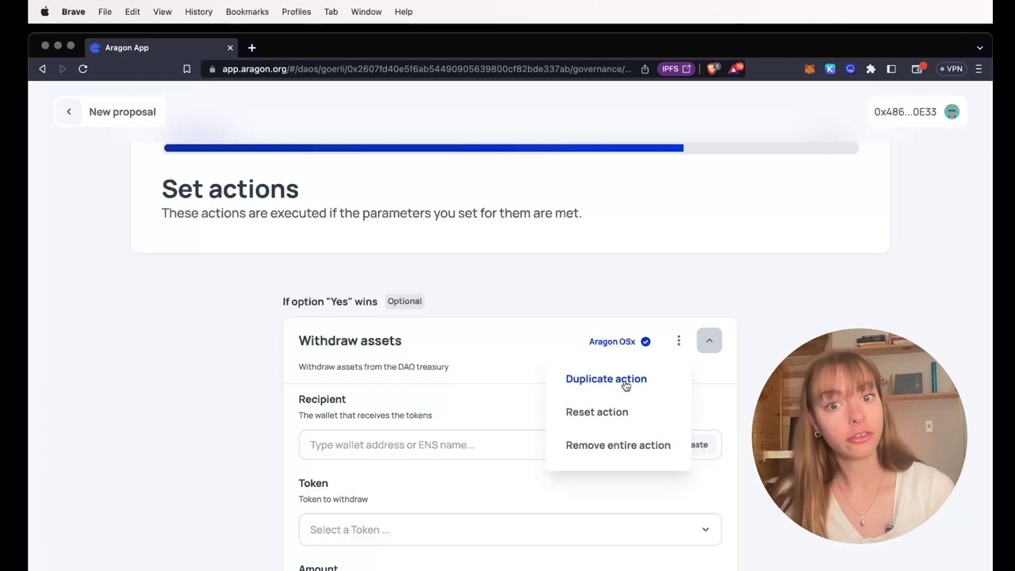
left_click(635, 457)
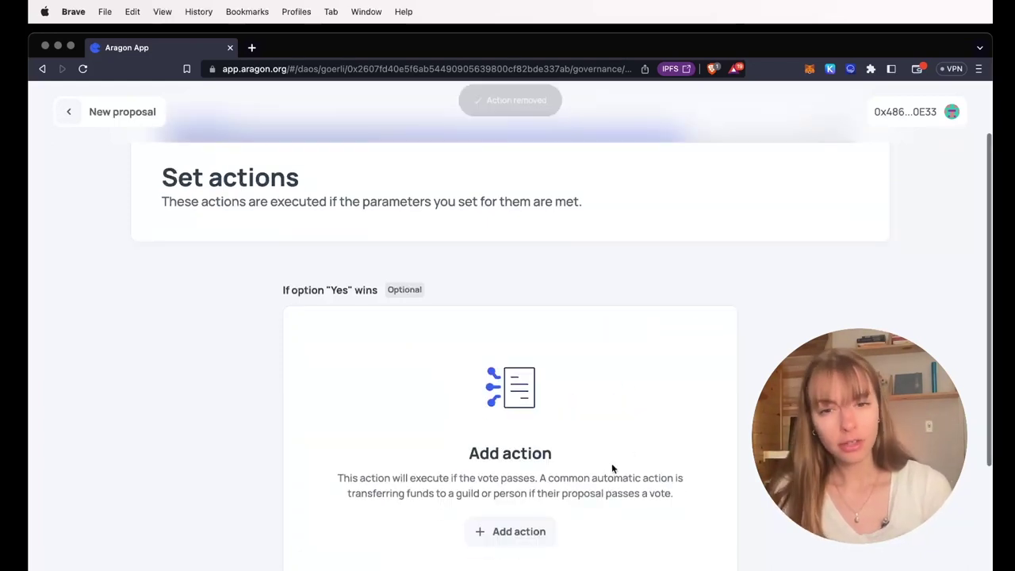
scroll(585, 485, "down", 3)
- Add a Mint tokens action minting 1 token to the suggested wallet address
left_click(496, 438)
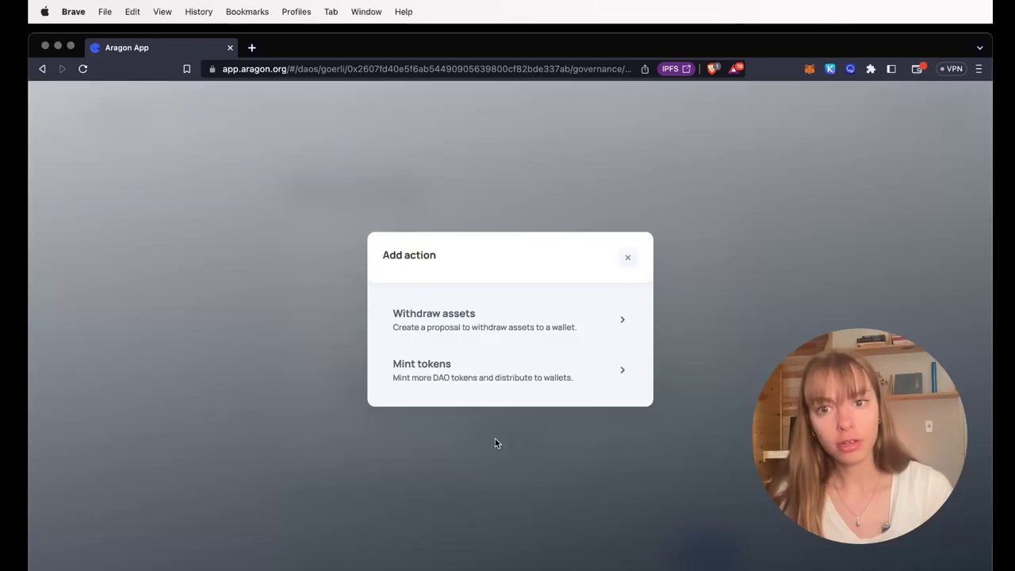
left_click(483, 388)
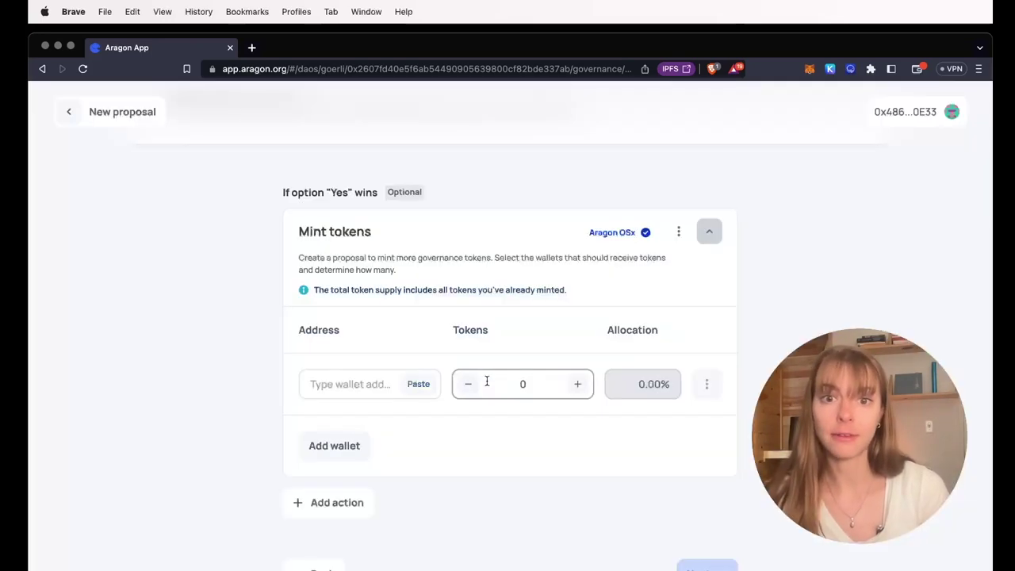
scroll(486, 380, "up", 3)
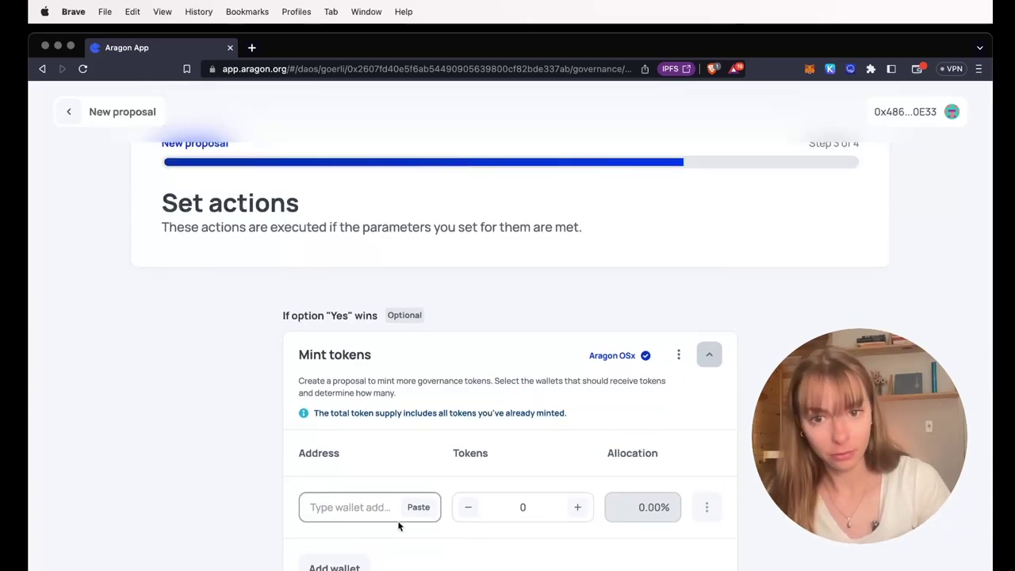
scroll(381, 507, "down", 2)
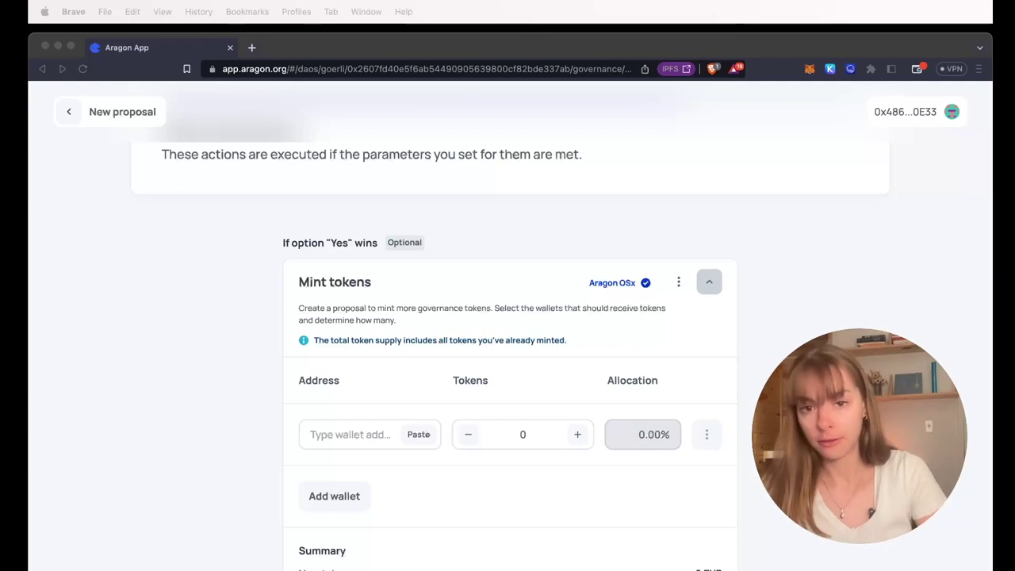
left_click(340, 439)
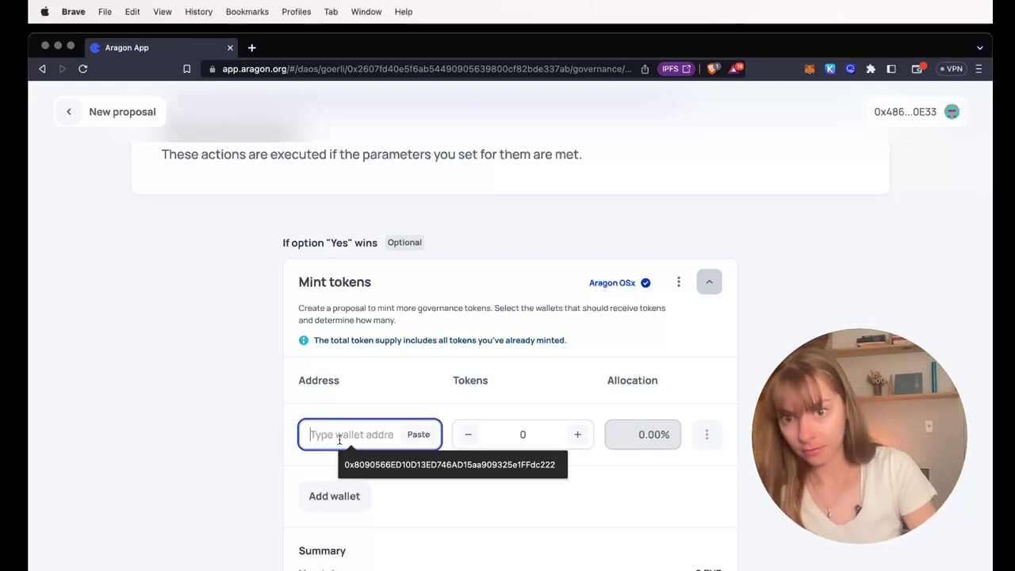
left_click(372, 464)
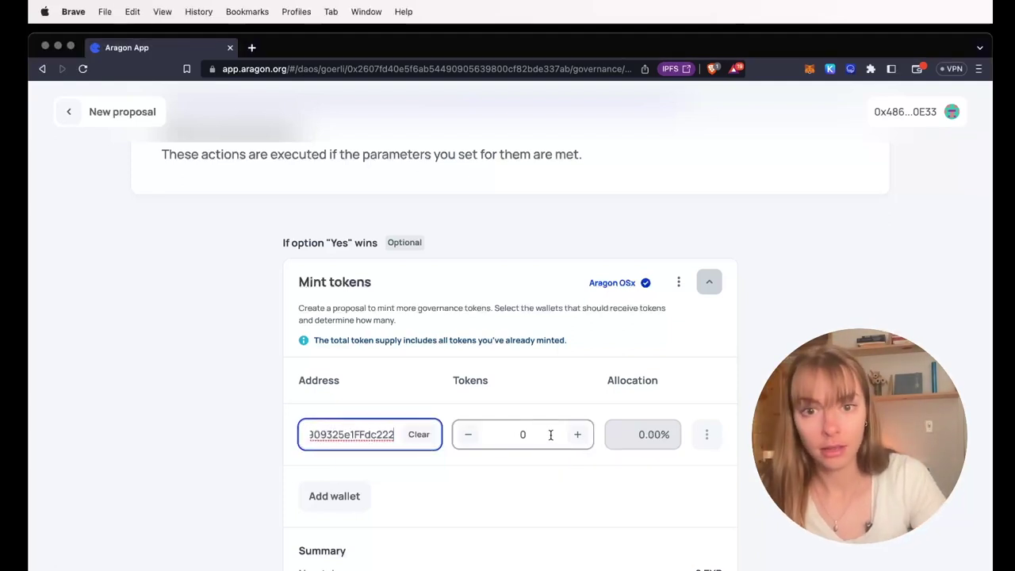
left_click(575, 438)
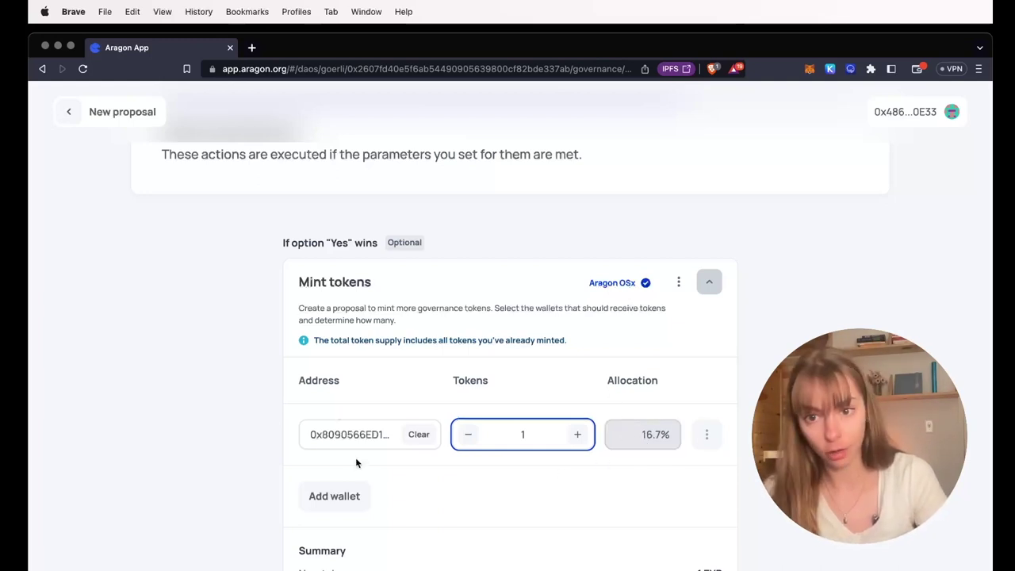
- Check the 1 EXP mint summary and advance to Review proposal, step 4 of 4
scroll(371, 509, "down", 5)
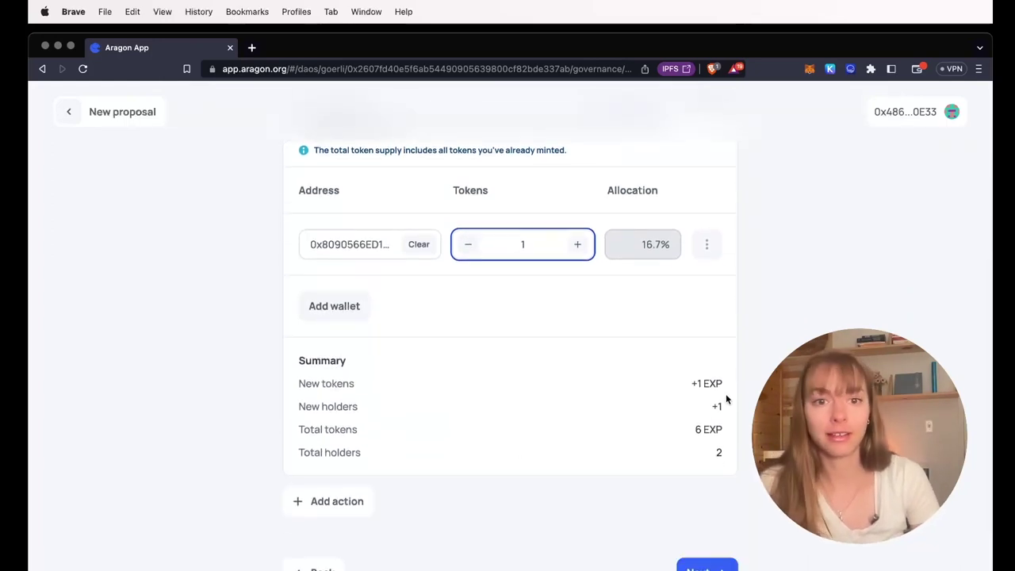
left_click_drag(721, 383, 704, 384)
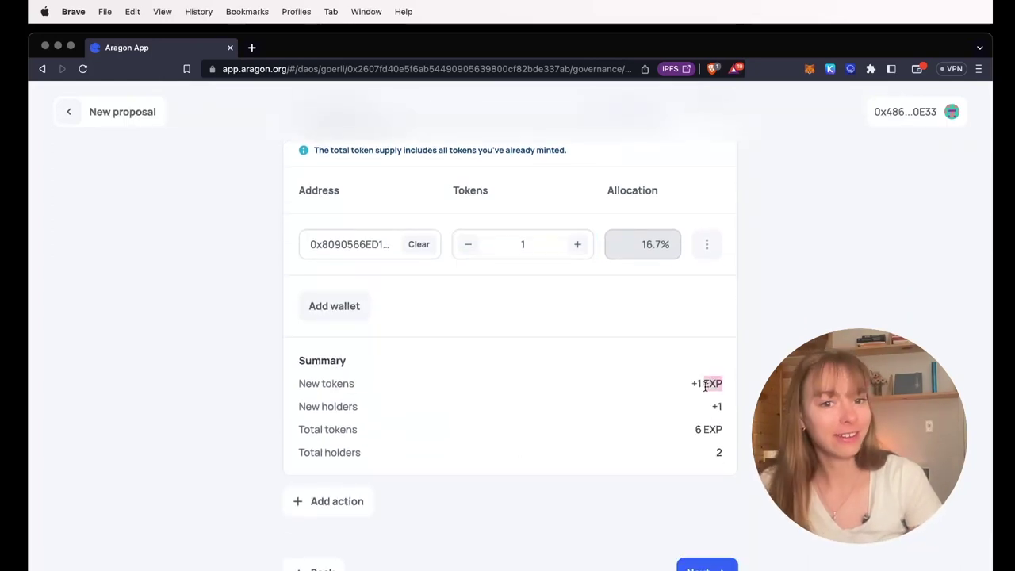
scroll(705, 390, "down", 1)
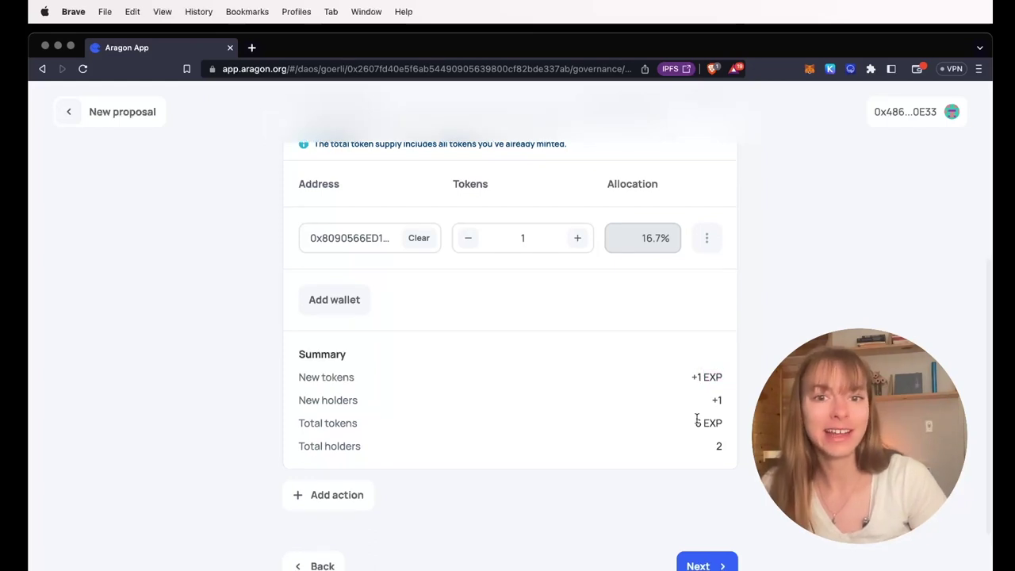
scroll(695, 417, "down", 2)
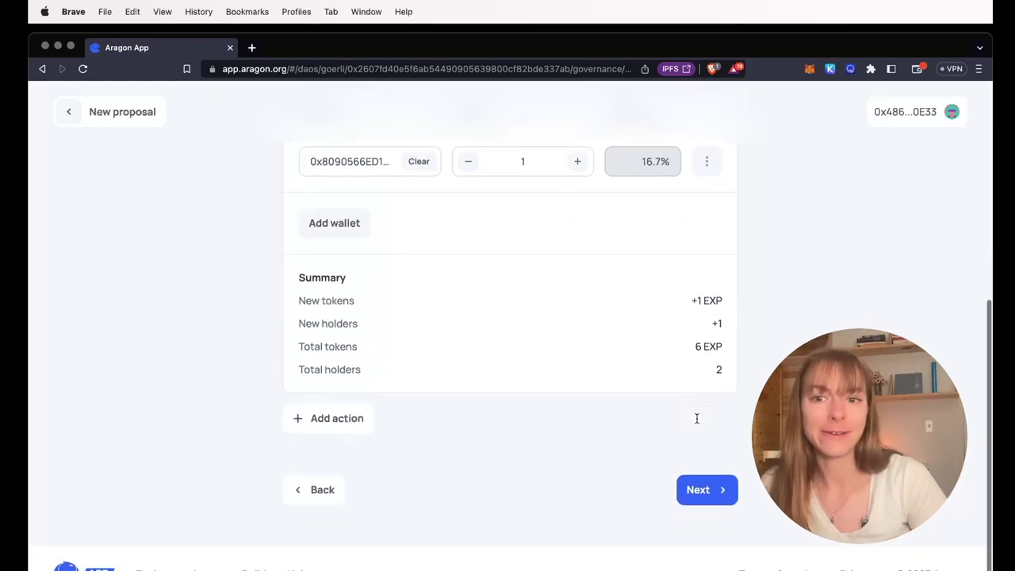
left_click(704, 496)
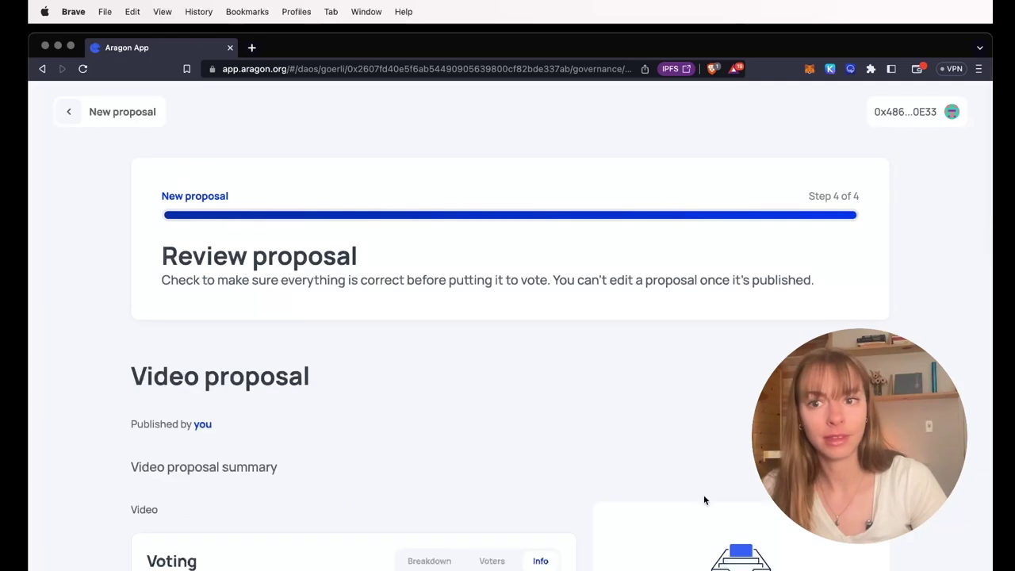
scroll(704, 498, "down", 3)
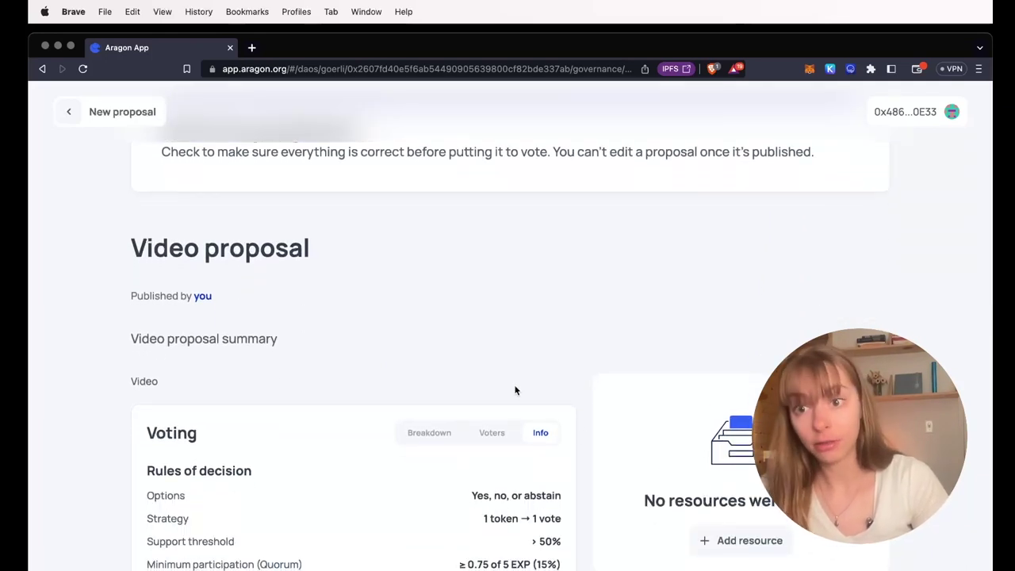
scroll(353, 348, "down", 2)
scroll(276, 321, "down", 3)
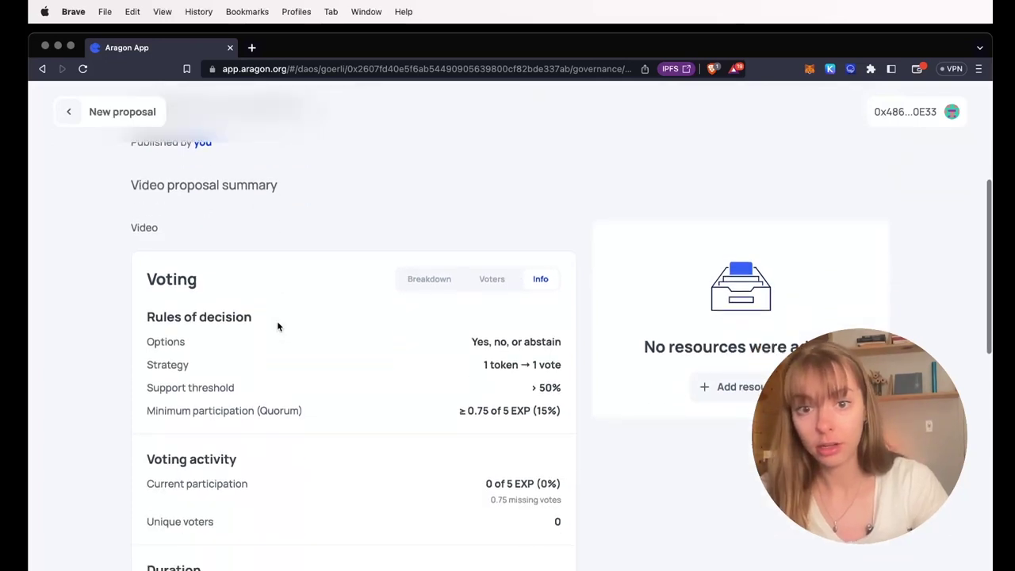
scroll(277, 321, "down", 1)
scroll(223, 364, "down", 1)
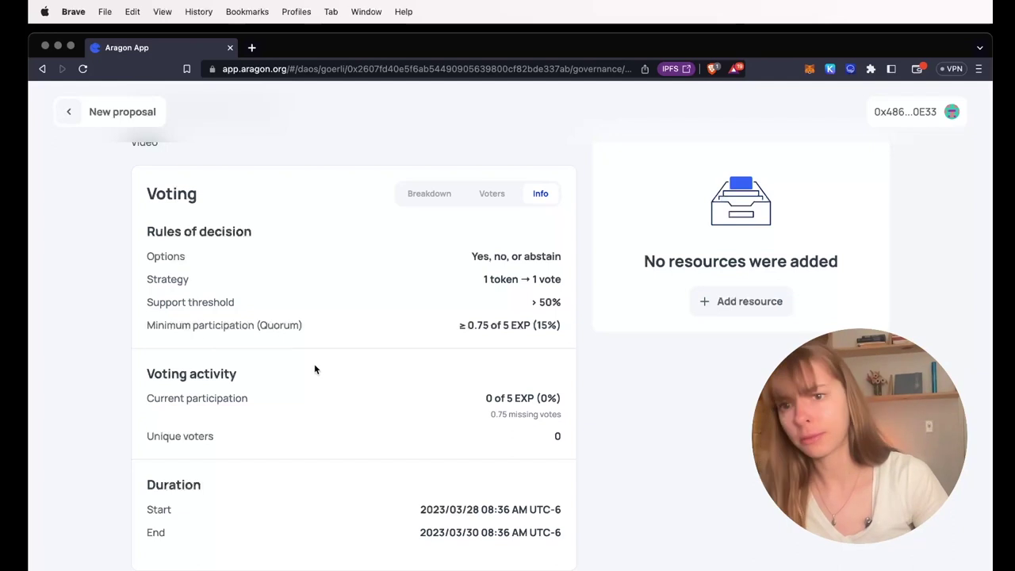
scroll(314, 369, "down", 5)
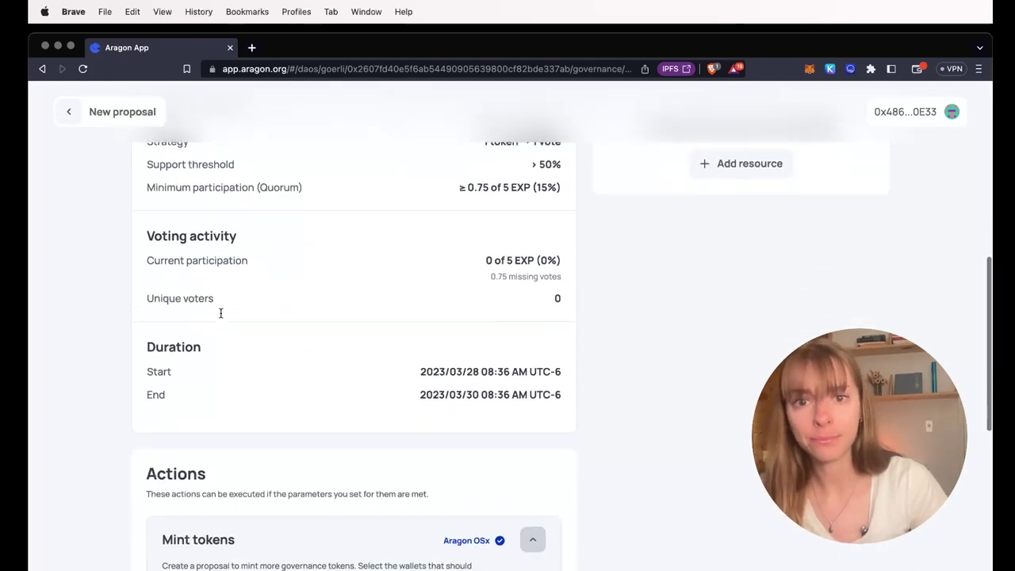
scroll(335, 356, "down", 1)
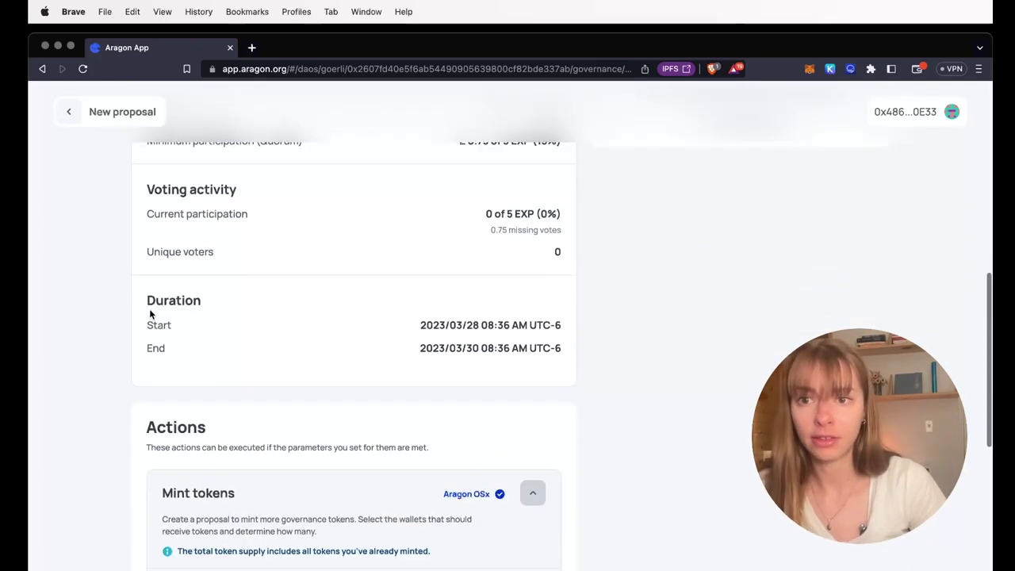
scroll(351, 392, "down", 10)
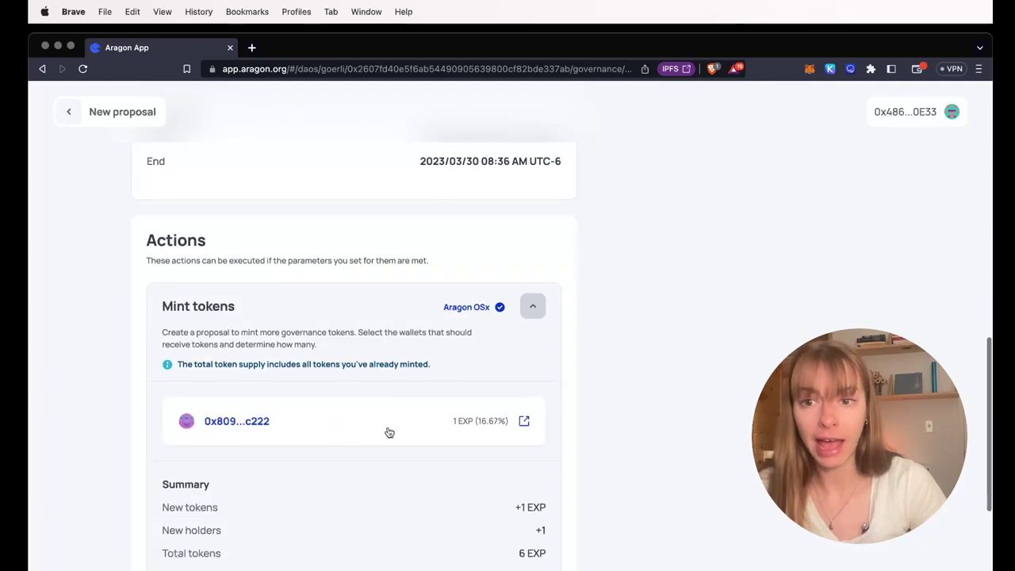
scroll(318, 468, "down", 2)
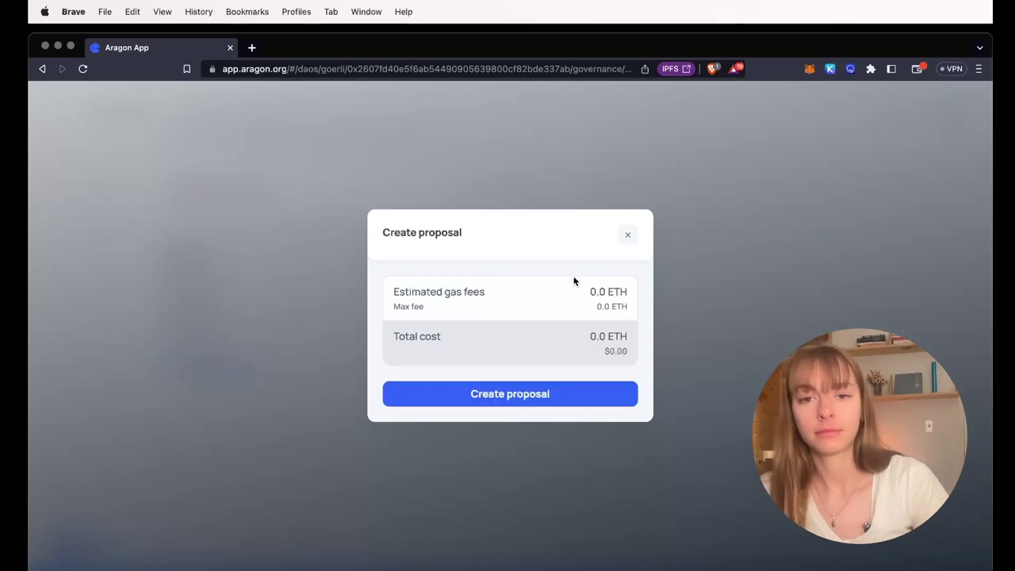
- Submit the proposal creation transaction, approve it in MetaMask, and open the published proposal
left_click(527, 401)
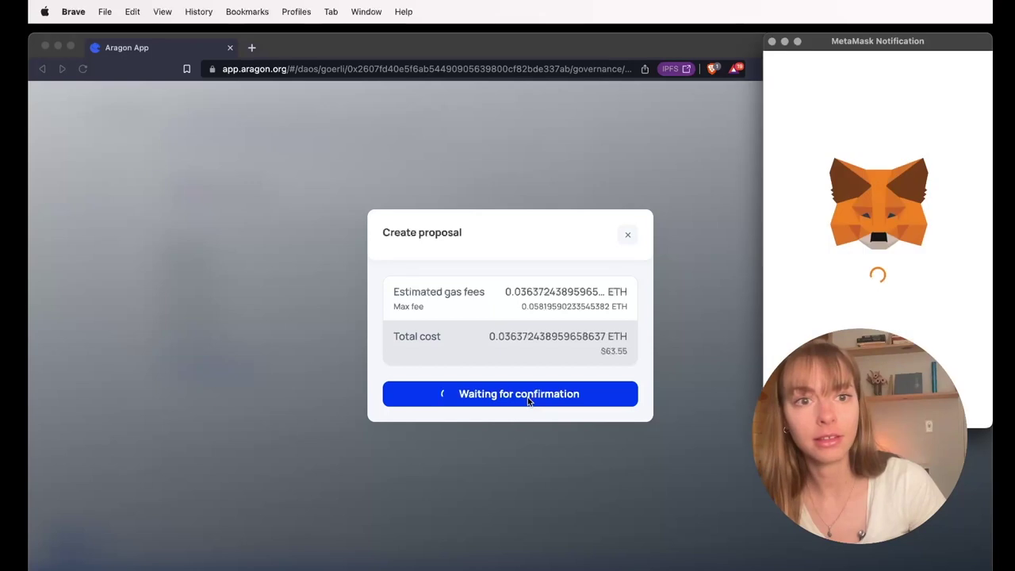
scroll(877, 261, "down", 3)
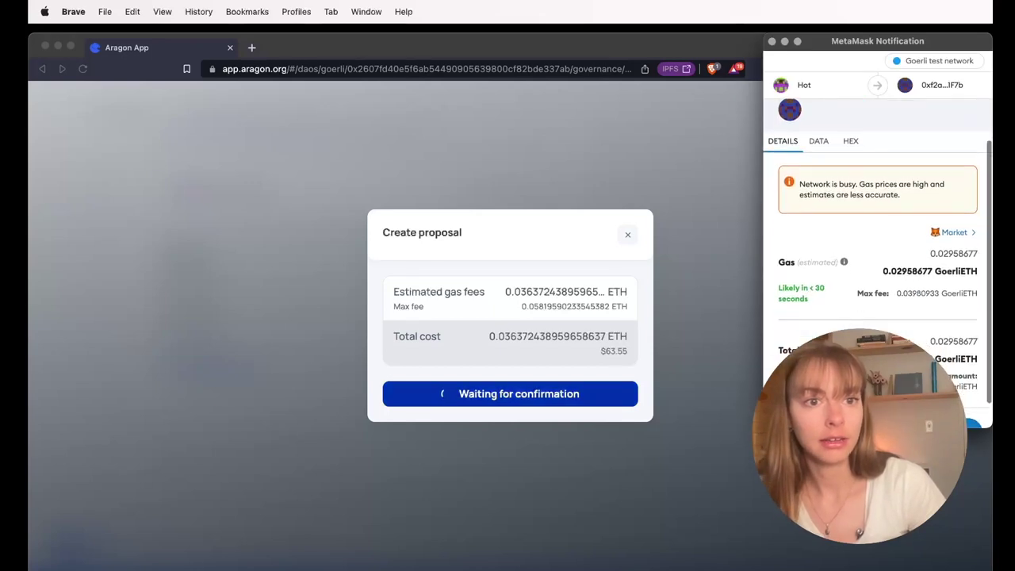
left_click(951, 406)
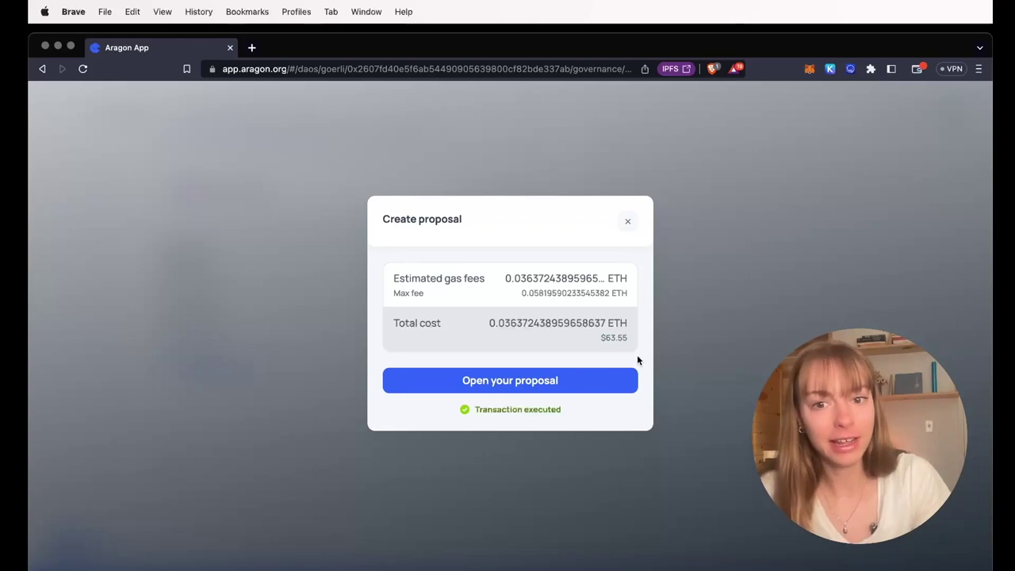
left_click(600, 383)
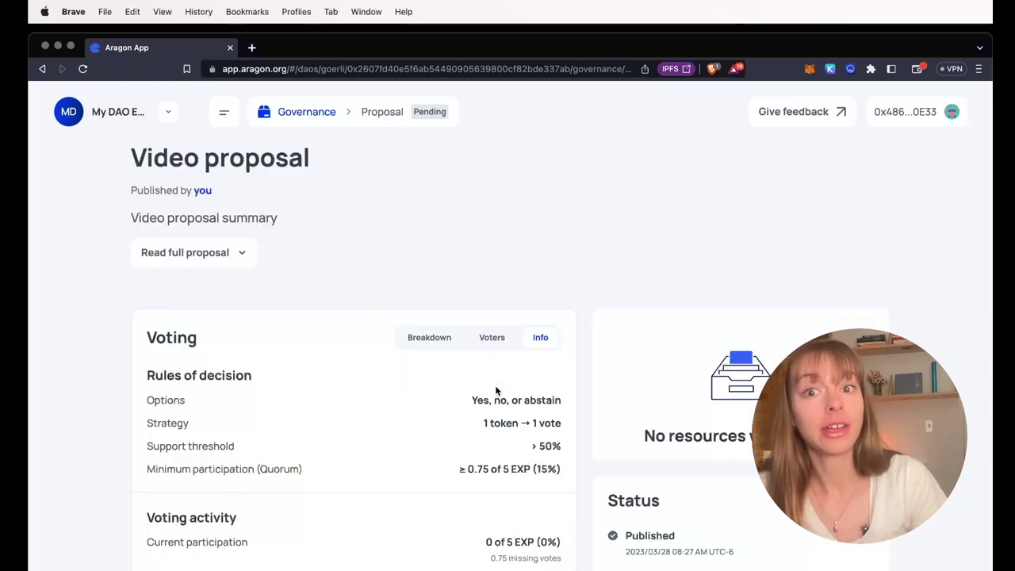
- Scroll through the pending Video proposal, noting voting begins in 8 minutes and 0 of 5 EXP participation
scroll(495, 390, "down", 5)
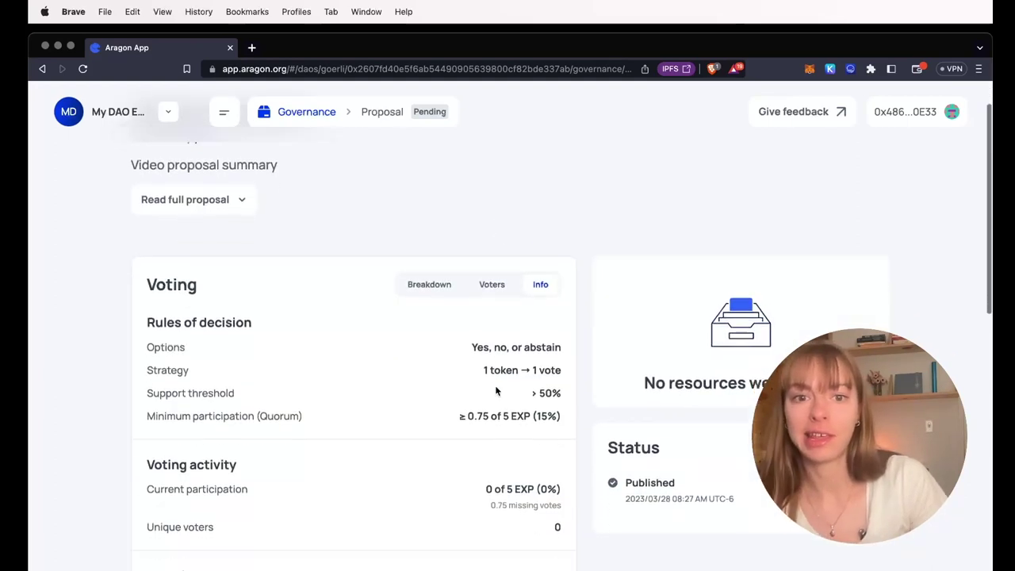
scroll(495, 390, "down", 4)
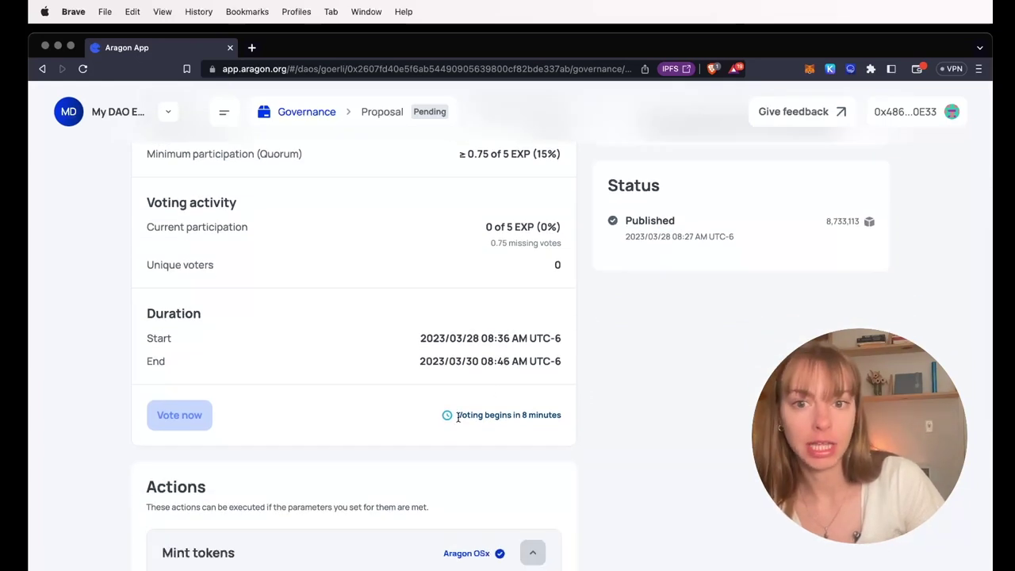
left_click_drag(454, 415, 576, 424)
left_click(637, 453)
scroll(636, 453, "down", 5)
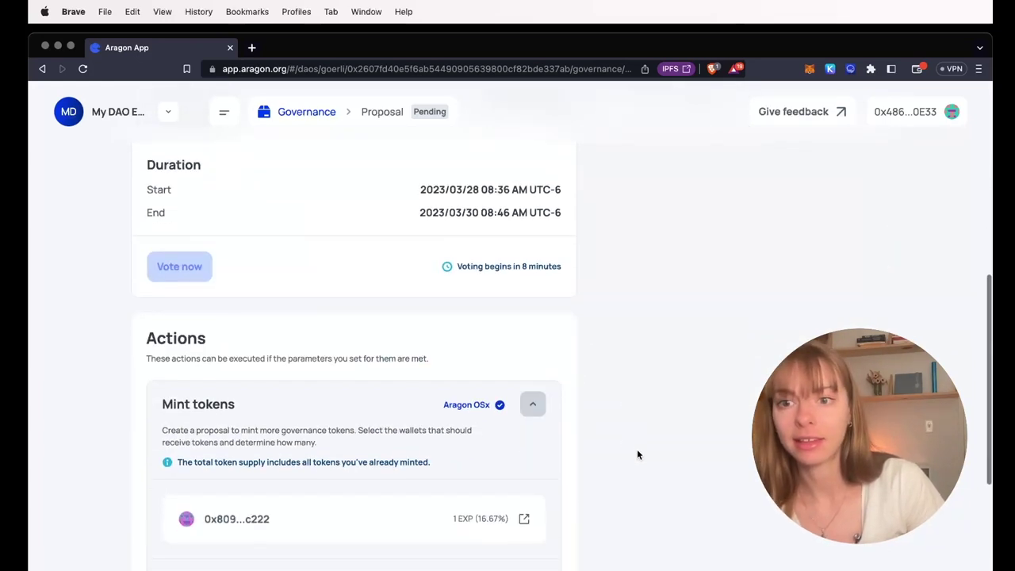
scroll(636, 454, "up", 2)
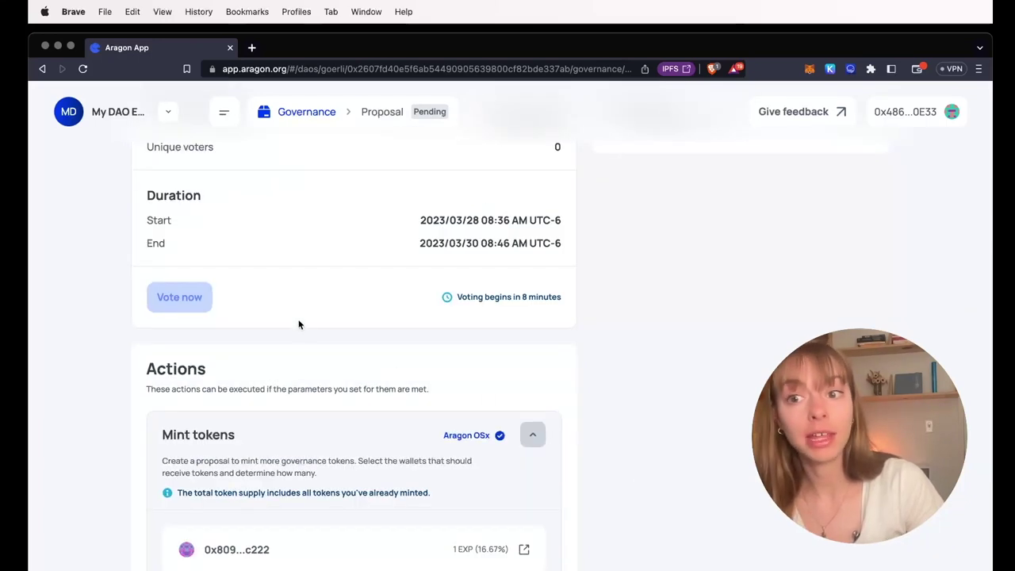
scroll(186, 287, "down", 1)
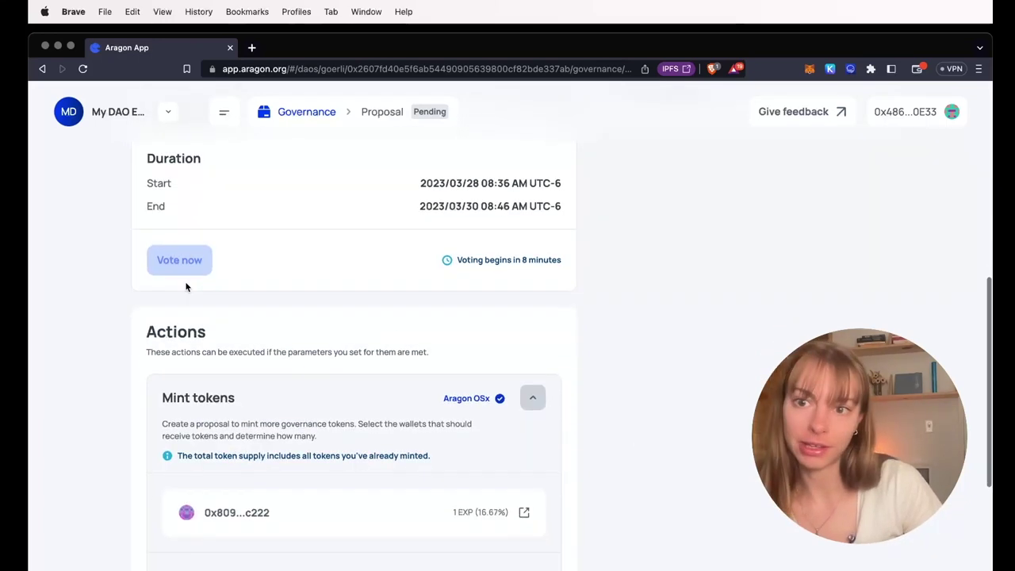
scroll(402, 420, "down", 3)
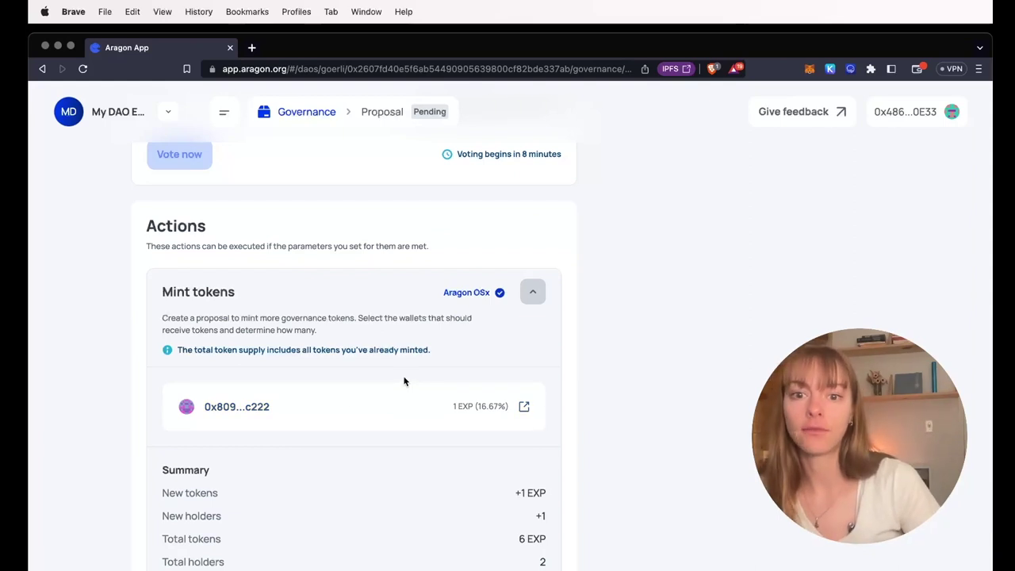
scroll(372, 397, "down", 2)
scroll(295, 464, "down", 1)
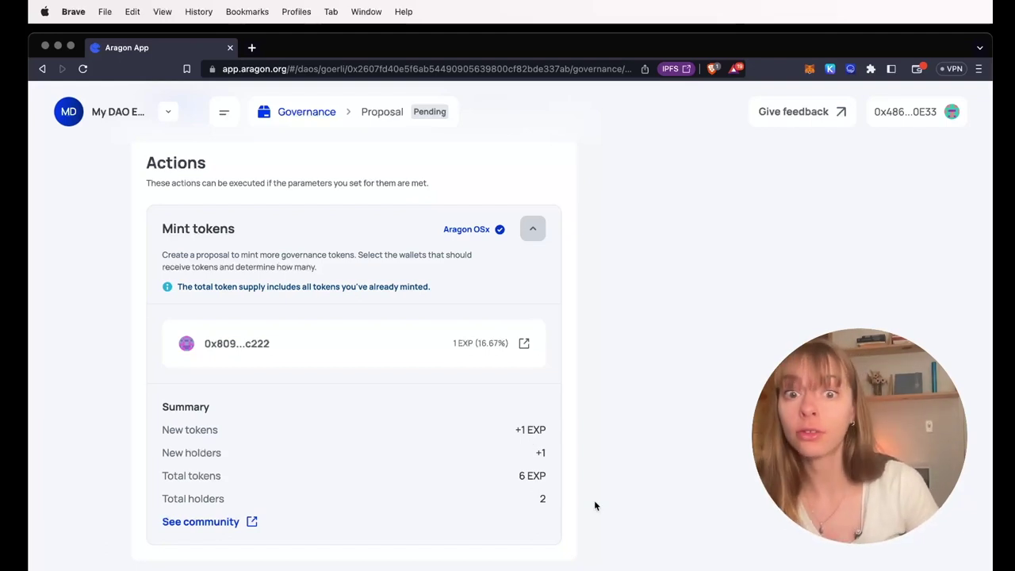
scroll(594, 505, "down", 2)
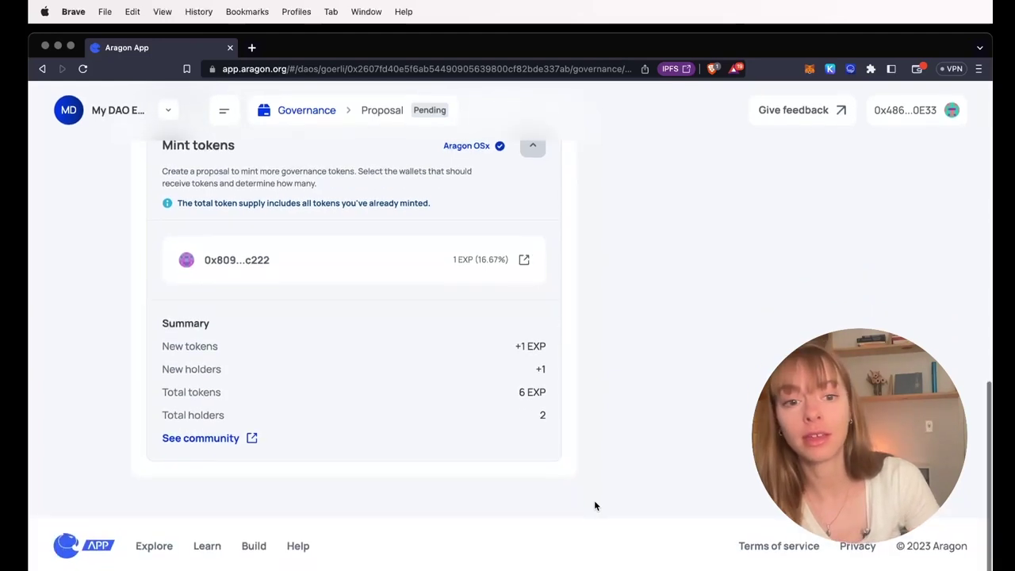
scroll(593, 505, "up", 10)
scroll(594, 505, "up", 2)
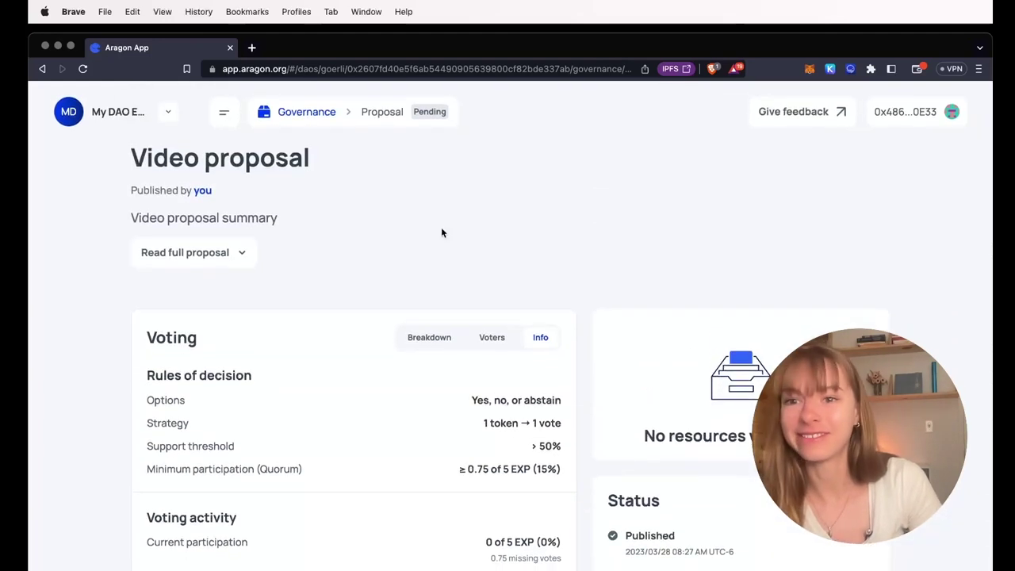